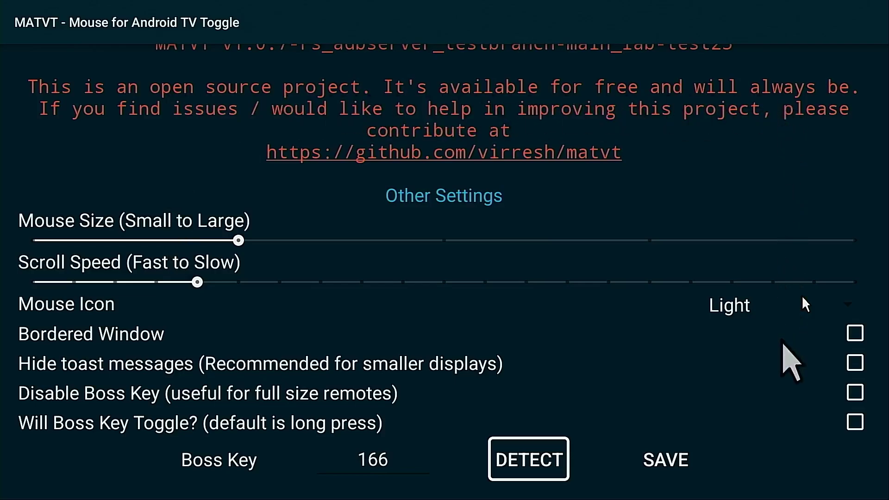
pyautogui.press('Escape')
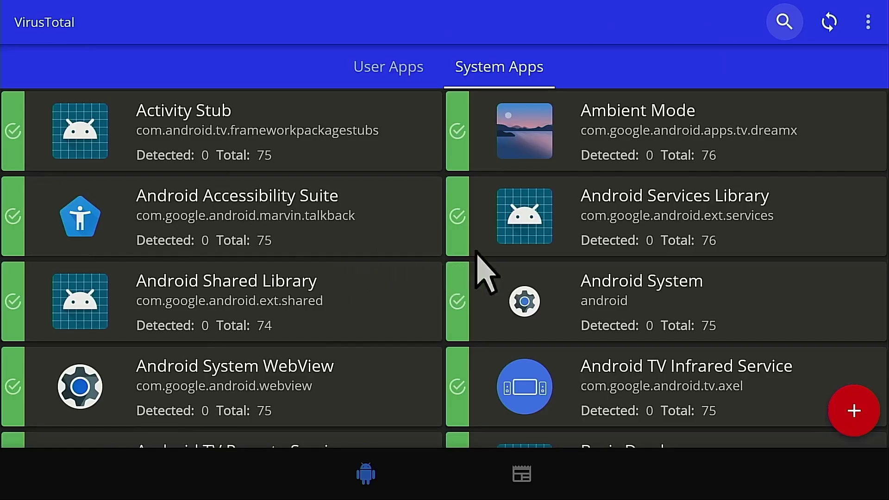
pyautogui.press('Return')
pyautogui.scroll(-4, 758, 269)
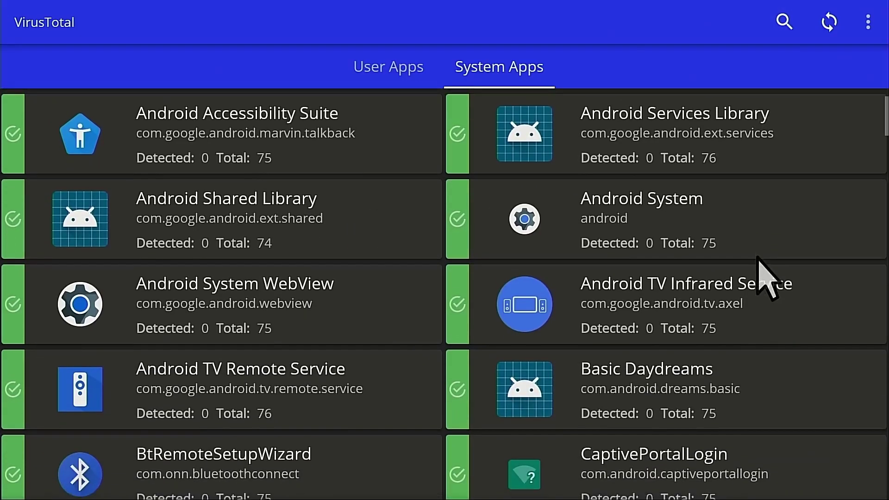
pyautogui.click(867, 23)
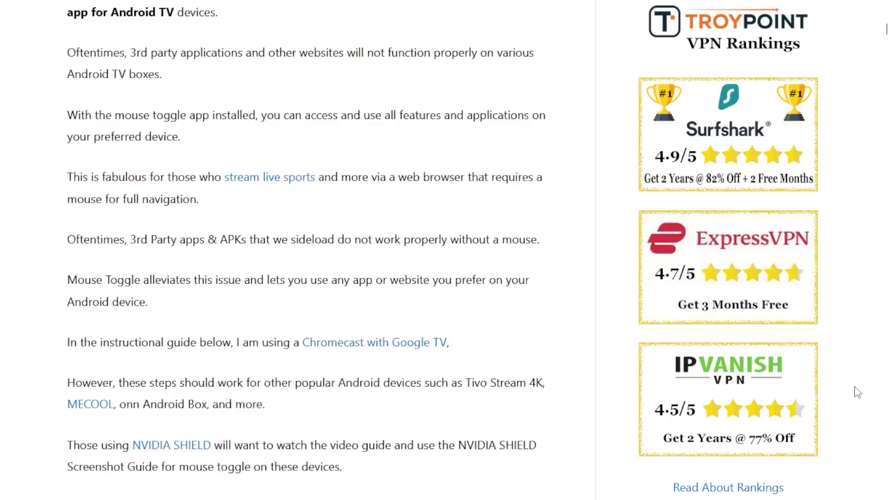
# Skim the written Mouse Toggle guide through its steps on special app access and displaying over other apps
pyautogui.scroll(-8, 857, 391)
pyautogui.scroll(-15, 857, 392)
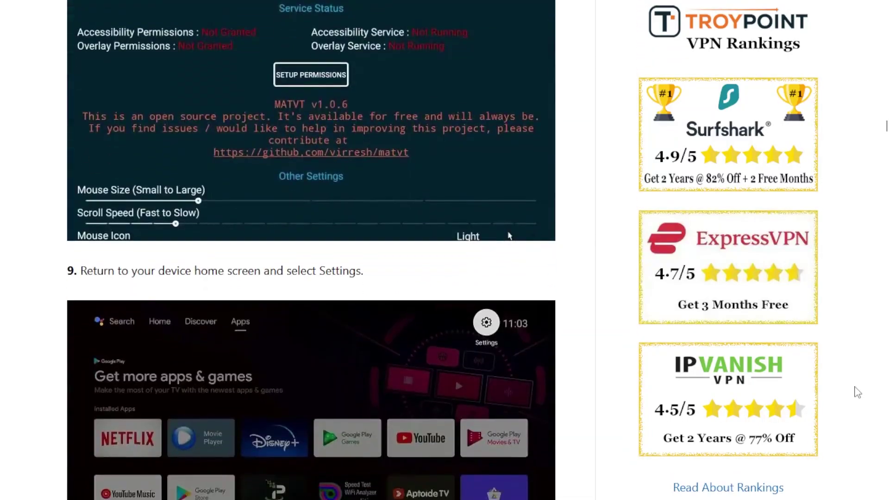
pyautogui.scroll(-3, 857, 392)
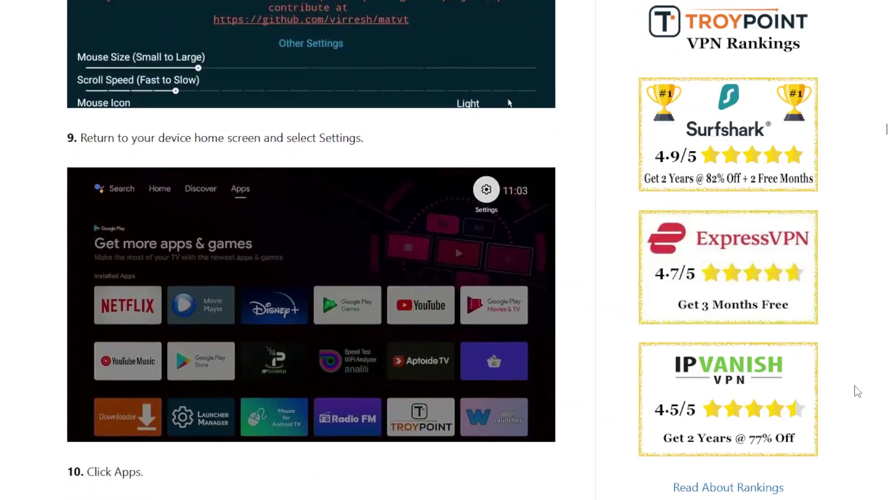
pyautogui.scroll(-10, 857, 391)
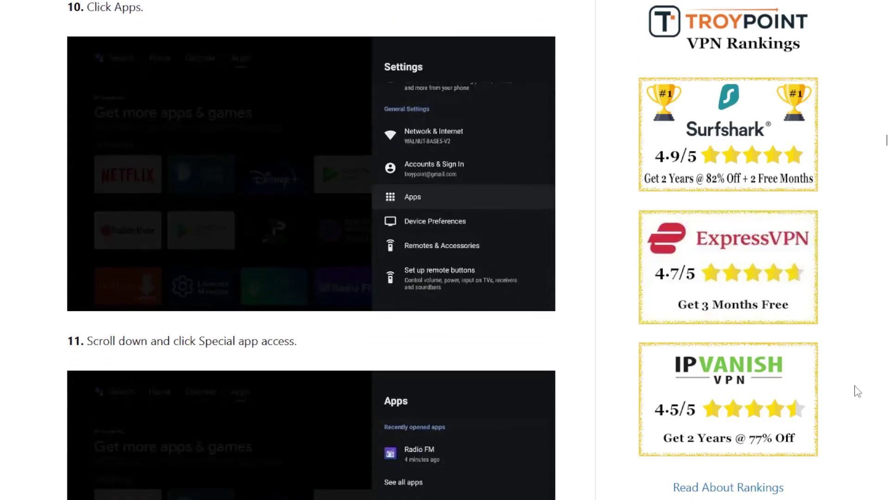
pyautogui.scroll(-13, 857, 391)
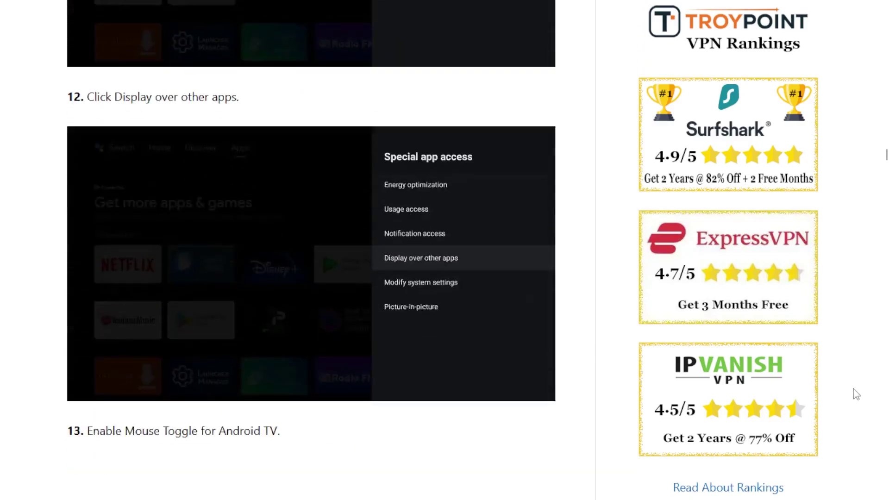
pyautogui.scroll(-5, 856, 394)
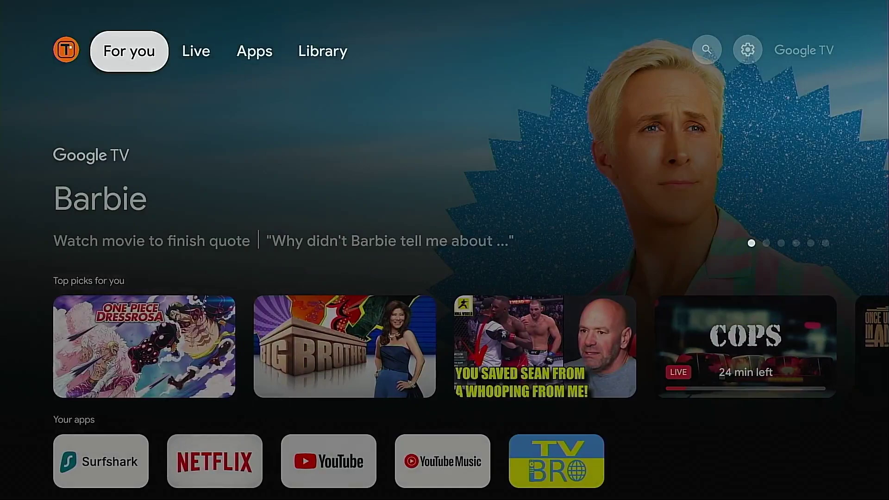
# Open the Google TV device settings and go to the About page in the System section
pyautogui.press('Right')
pyautogui.press('Right')
pyautogui.press('Right')
pyautogui.press('Right')
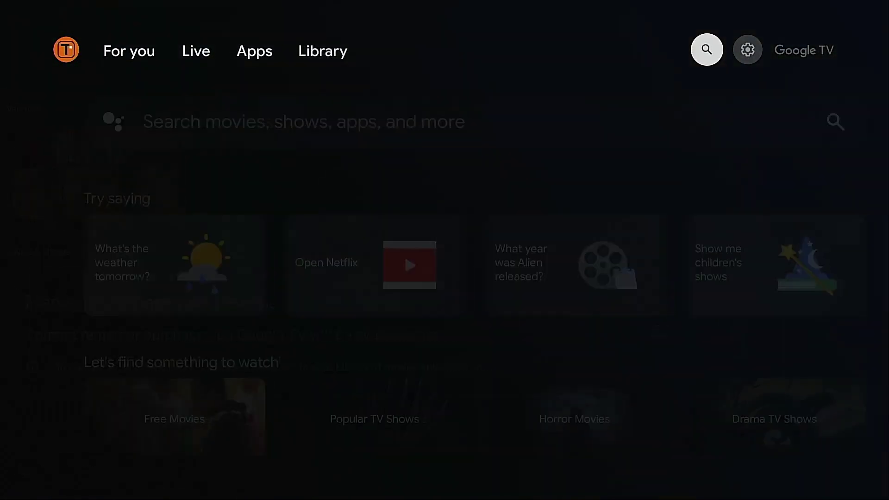
pyautogui.press('Right')
pyautogui.press('Return')
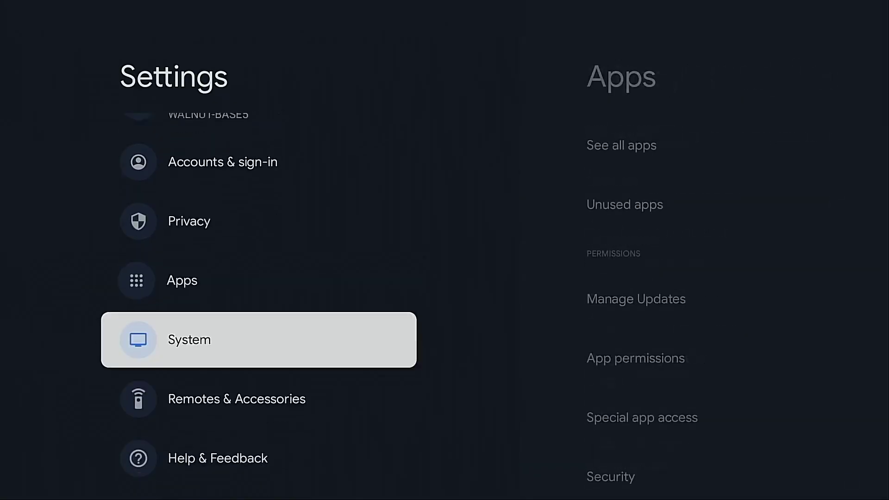
pyautogui.press('Return')
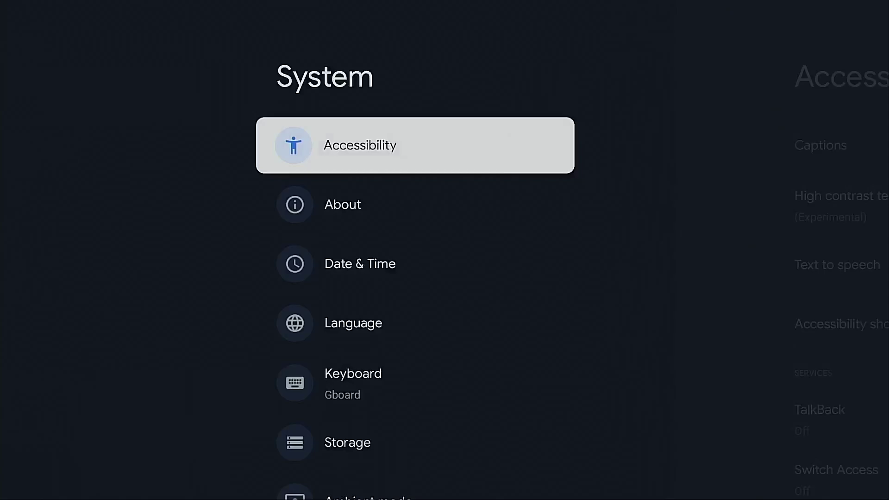
pyautogui.press('Down')
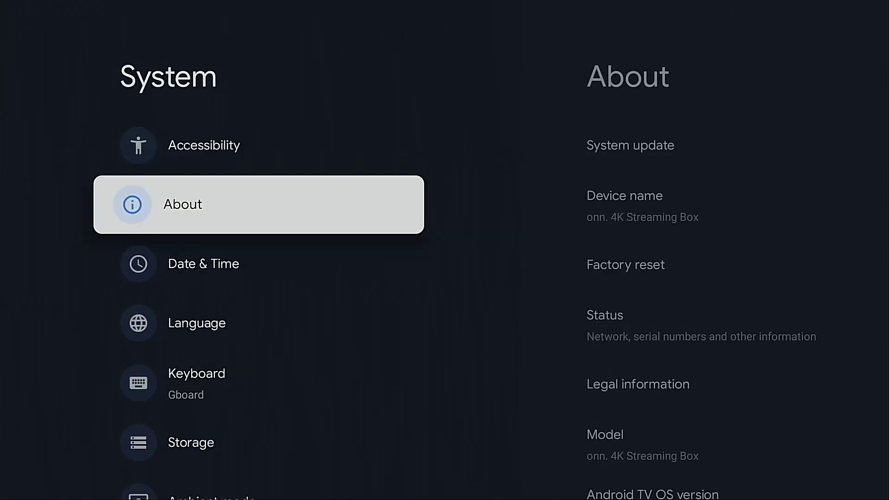
pyautogui.press('Return')
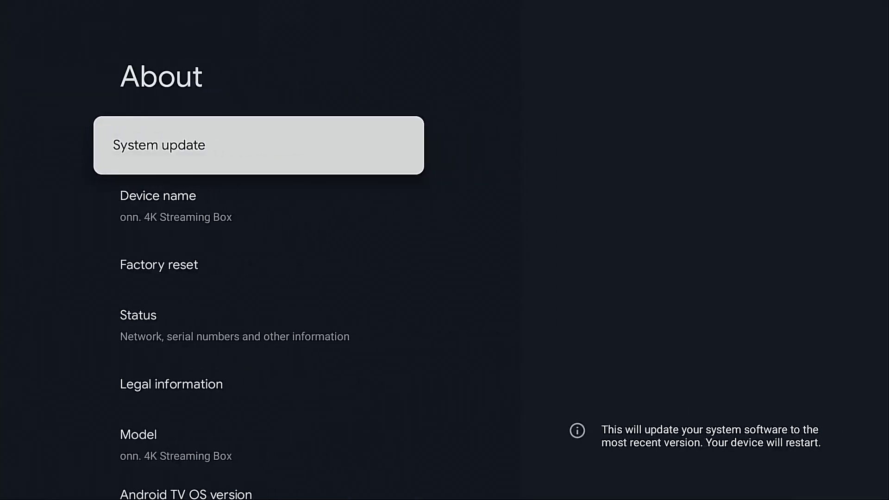
# Unlock developer mode by activating the Android TV OS build entry on the About page several times in a row
pyautogui.press('Down')
pyautogui.press('Down')
pyautogui.press('Down')
pyautogui.press('Down')
pyautogui.press('Down')
pyautogui.press('Down')
pyautogui.press('Down')
pyautogui.press('Down')
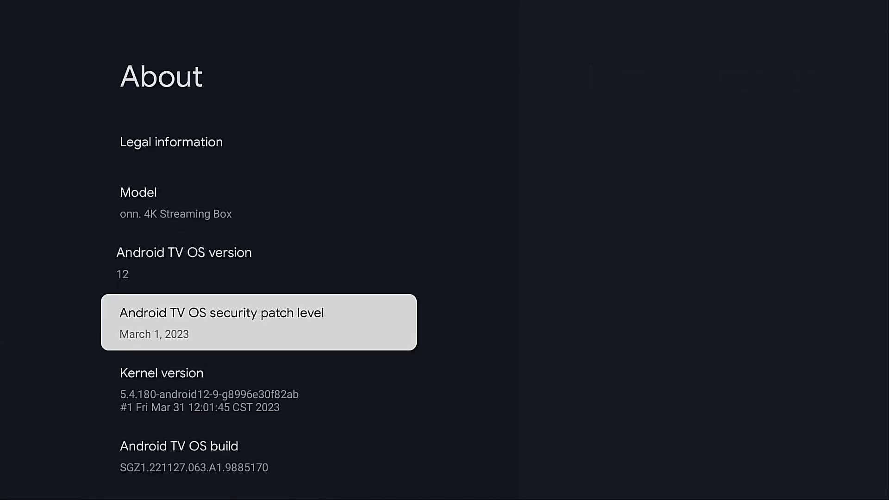
pyautogui.press('Down')
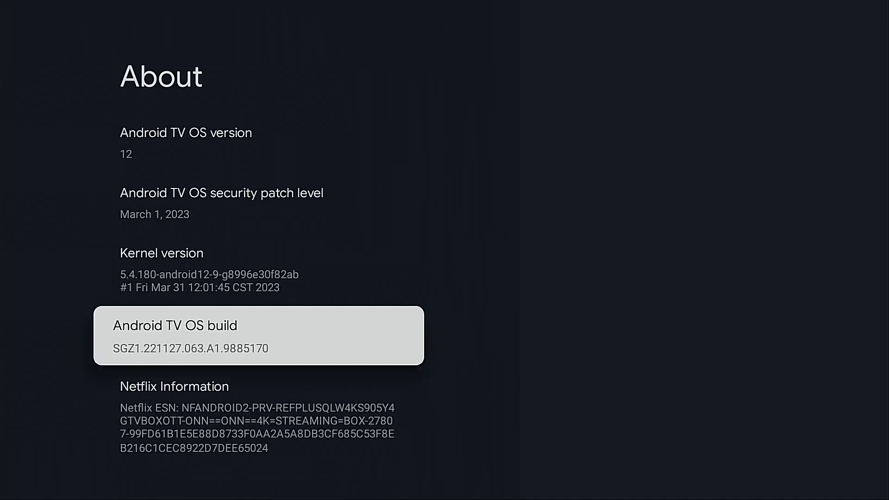
pyautogui.press('Return')
pyautogui.press('Return')
pyautogui.press('Return')
pyautogui.press('Return')
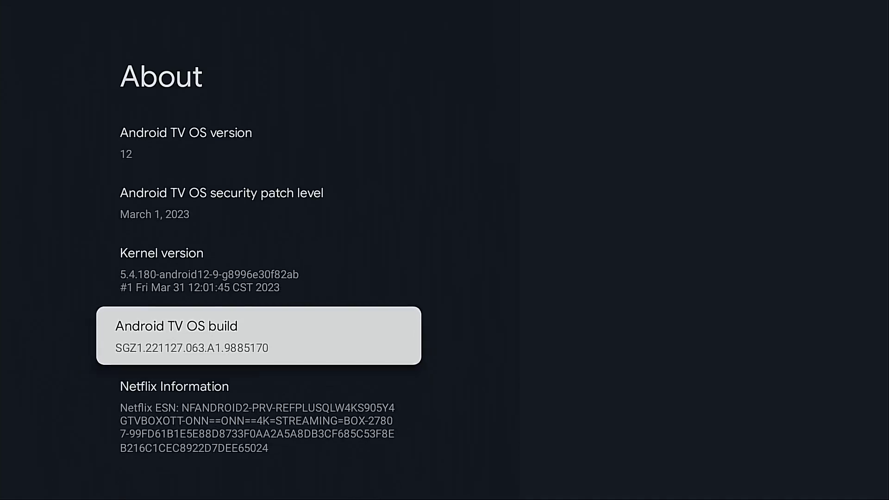
pyautogui.press('Return')
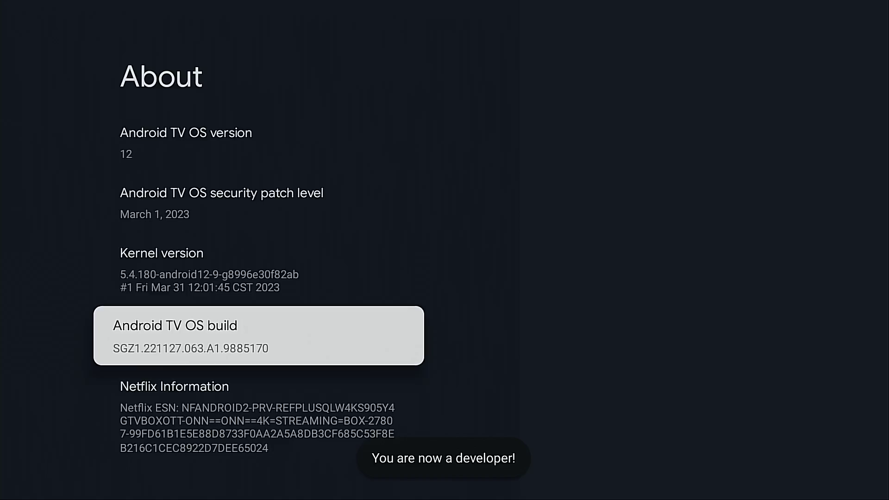
# Go back to the System settings and open Developer options
pyautogui.press('Escape')
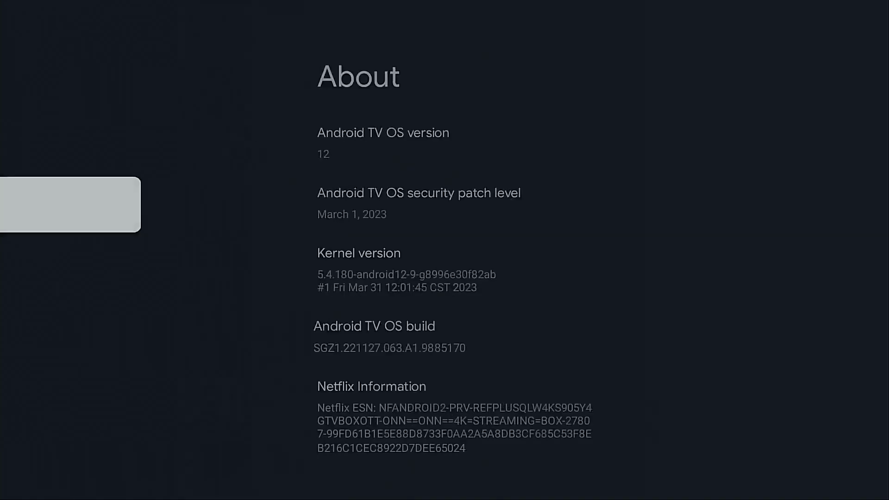
pyautogui.press('Down')
pyautogui.press('Down')
pyautogui.press('Down')
pyautogui.press('Down')
pyautogui.press('Down')
pyautogui.press('Down')
pyautogui.press('Down')
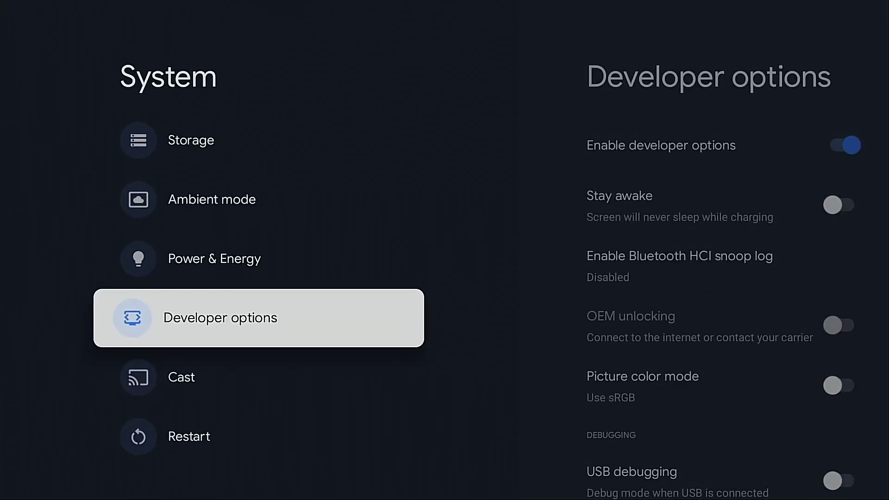
pyautogui.press('Return')
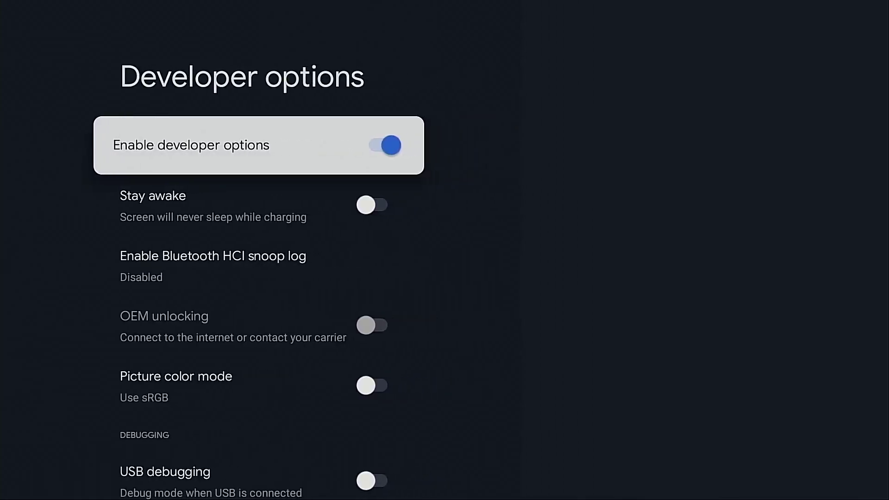
# Enable USB debugging in the Debugging section and allow it in the confirmation dialog
pyautogui.press('Down')
pyautogui.press('Down')
pyautogui.press('Down')
pyautogui.press('Down')
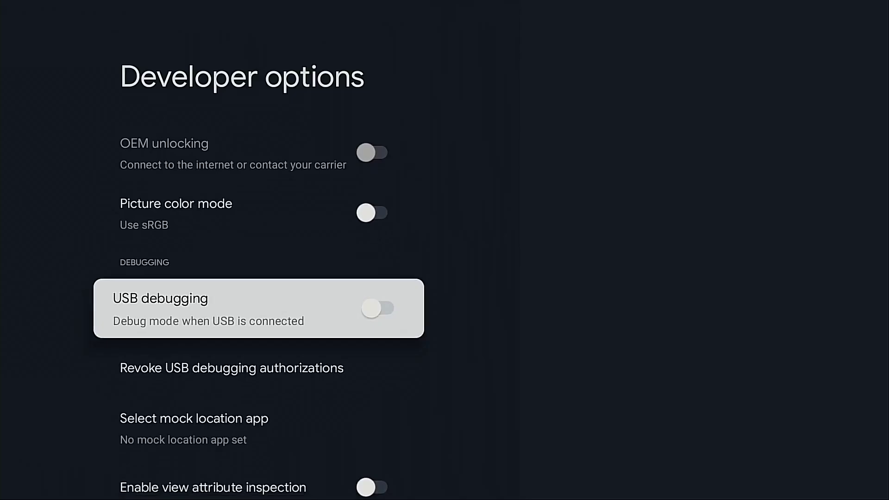
pyautogui.press('Return')
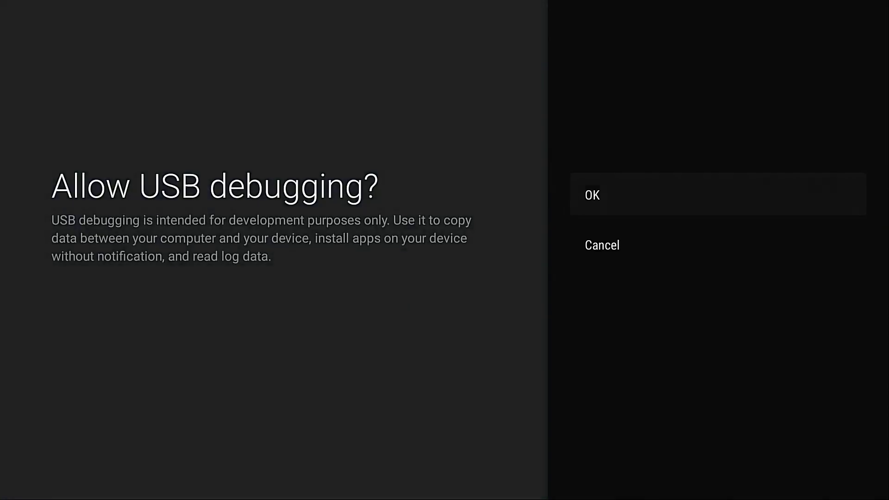
pyautogui.press('Return')
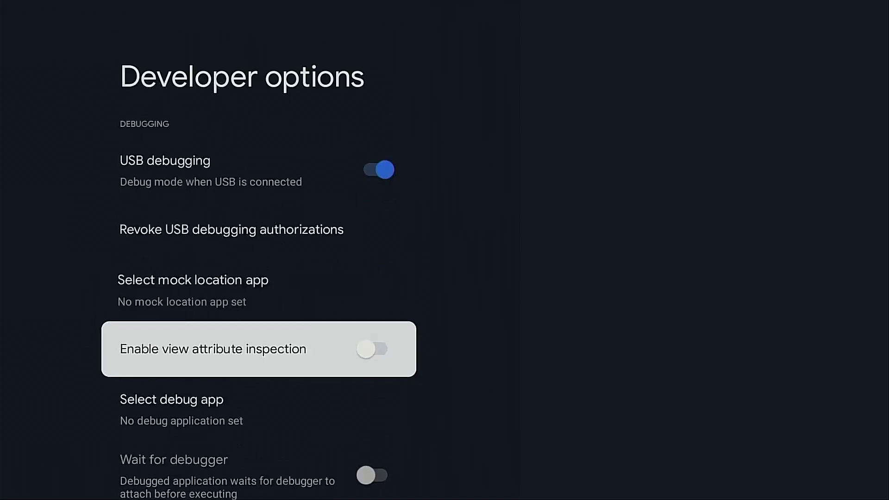
# Set the window animation scale to .5x in Developer options
pyautogui.press('Down')
pyautogui.press('Down')
pyautogui.press('Down')
pyautogui.press('Down')
pyautogui.press('Down')
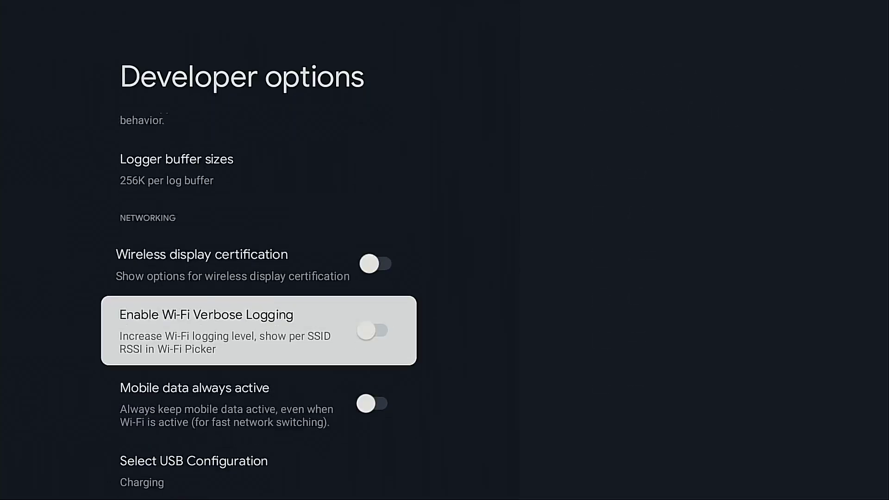
pyautogui.press('Down')
pyautogui.press('Down')
pyautogui.press('Down')
pyautogui.press('Down')
pyautogui.press('Down')
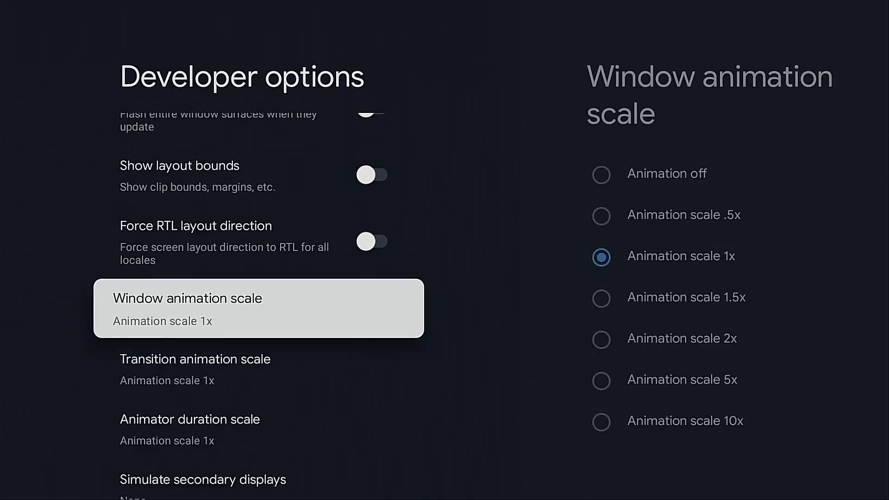
pyautogui.press('Return')
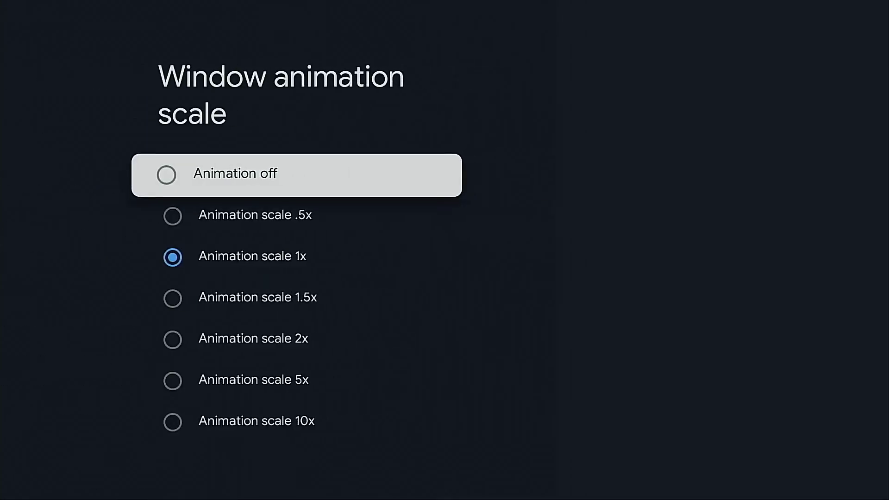
pyautogui.press('Down')
pyautogui.press('Return')
# Set the transition animation scale to .5x
pyautogui.press('Down')
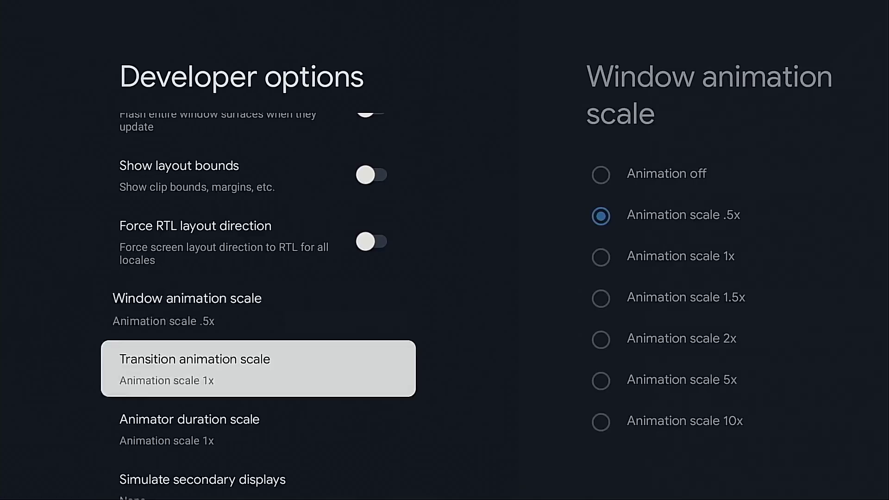
pyautogui.press('Return')
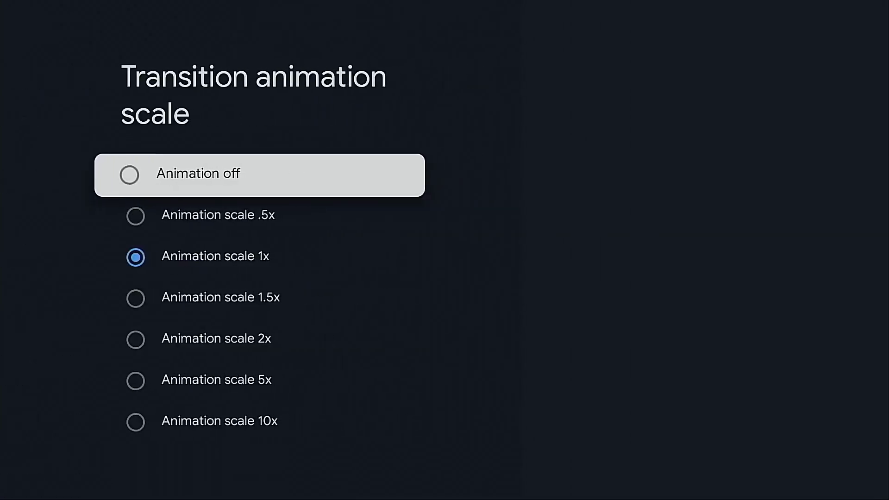
pyautogui.press('Down')
pyautogui.press('Return')
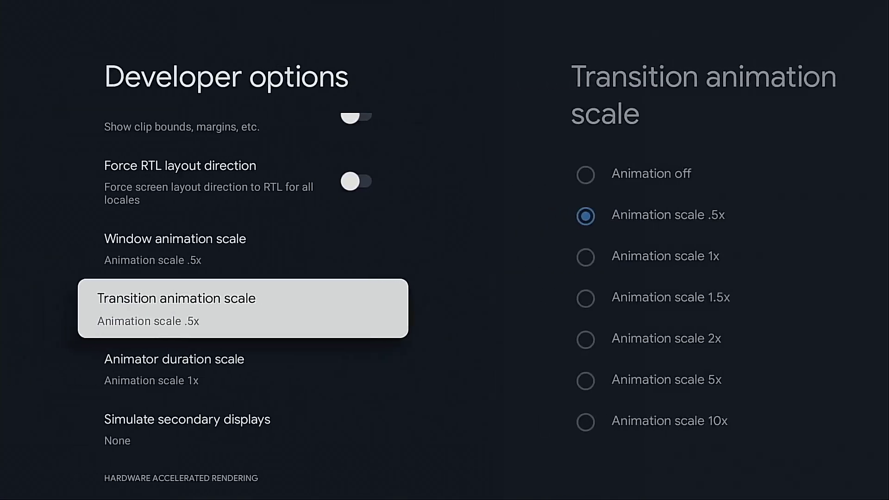
# Set the animator duration scale to .5x
pyautogui.press('Down')
pyautogui.press('Return')
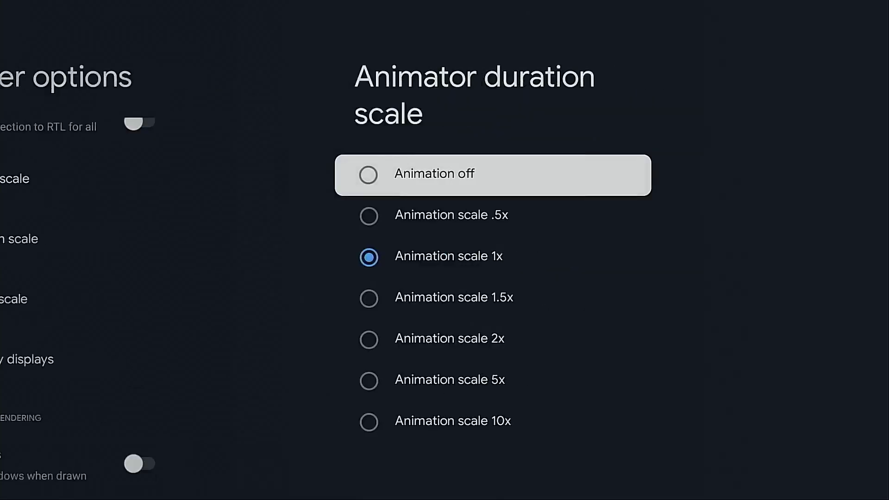
pyautogui.press('Down')
pyautogui.press('Return')
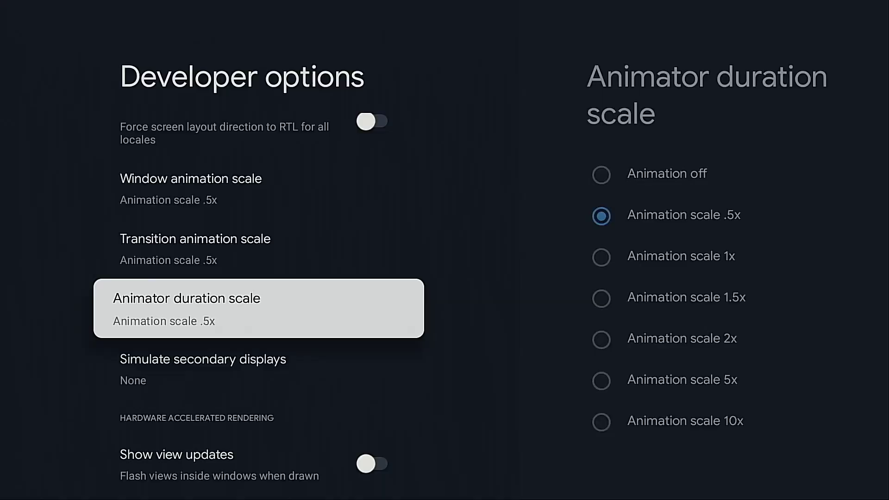
# Return to the home screen and open the search for apps and games in the Apps section
pyautogui.press('Home')
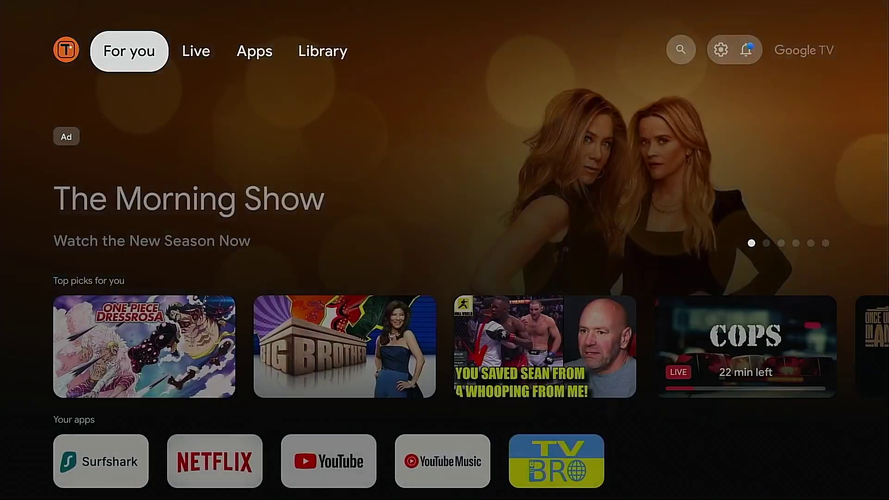
pyautogui.press('Right')
pyautogui.press('Right')
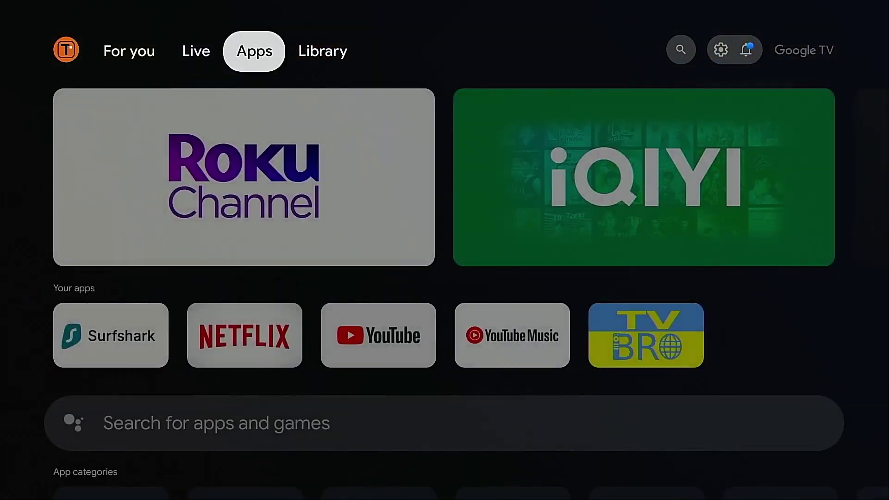
pyautogui.press('Down')
pyautogui.press('Down')
pyautogui.press('Down')
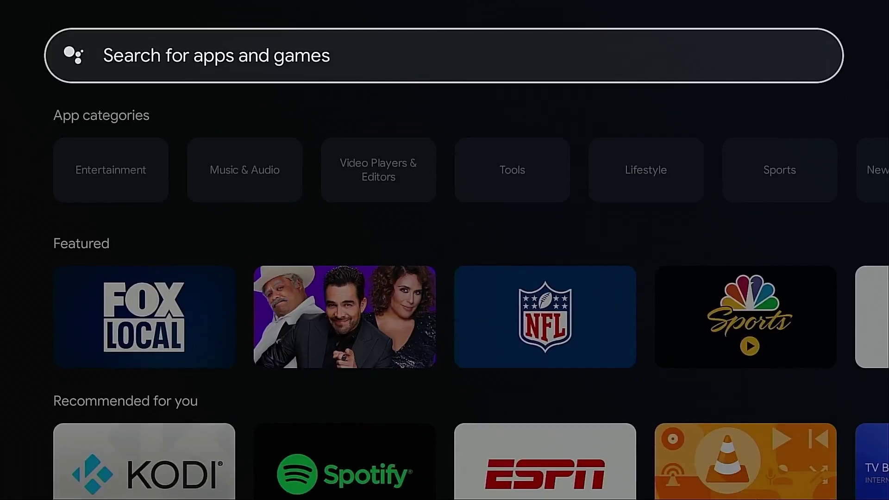
pyautogui.press('Return')
pyautogui.write('d')
pyautogui.press('Right')
pyautogui.press('Right')
pyautogui.press('Right')
pyautogui.press('Right')
pyautogui.press('Right')
pyautogui.press('Right')
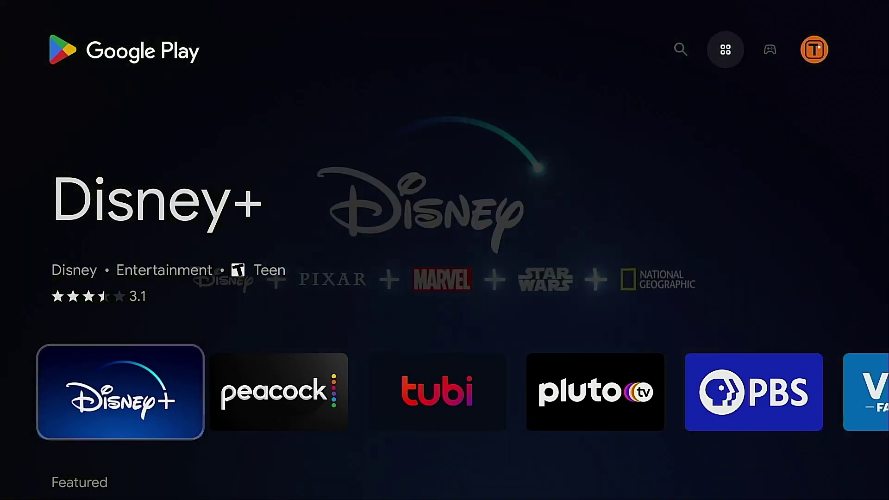
# Search Google Play for "do"
pyautogui.press('Up')
pyautogui.press('Left')
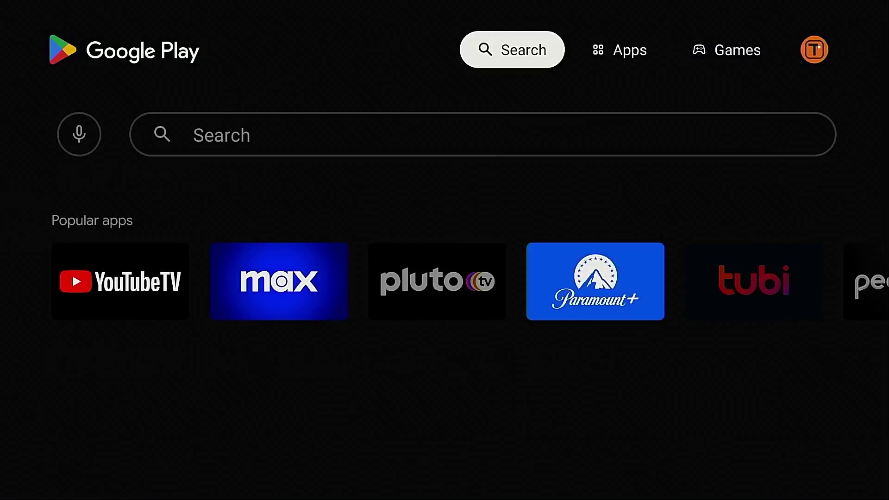
pyautogui.press('Down')
pyautogui.press('Right')
pyautogui.press('Down')
pyautogui.press('Right')
pyautogui.press('Right')
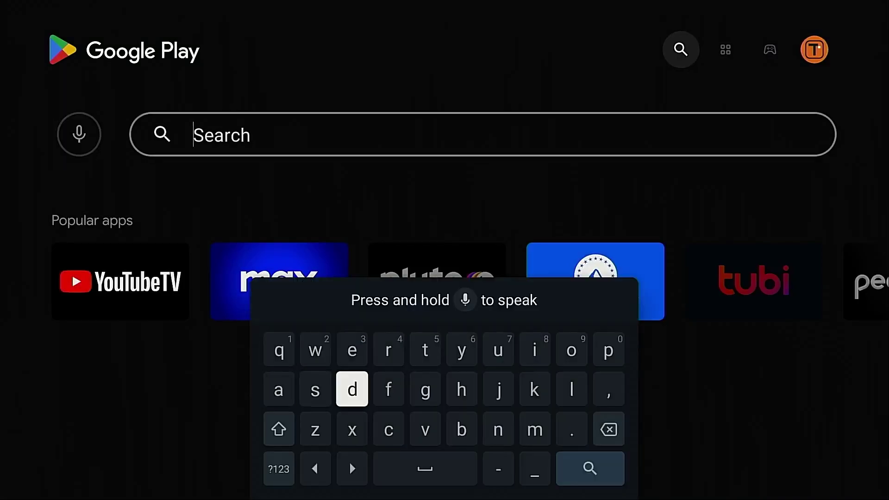
pyautogui.press('Return')
pyautogui.press('Up')
pyautogui.press('Right')
pyautogui.press('Right')
pyautogui.press('Right')
pyautogui.press('Right')
pyautogui.press('Right')
pyautogui.press('Right')
pyautogui.press('Return')
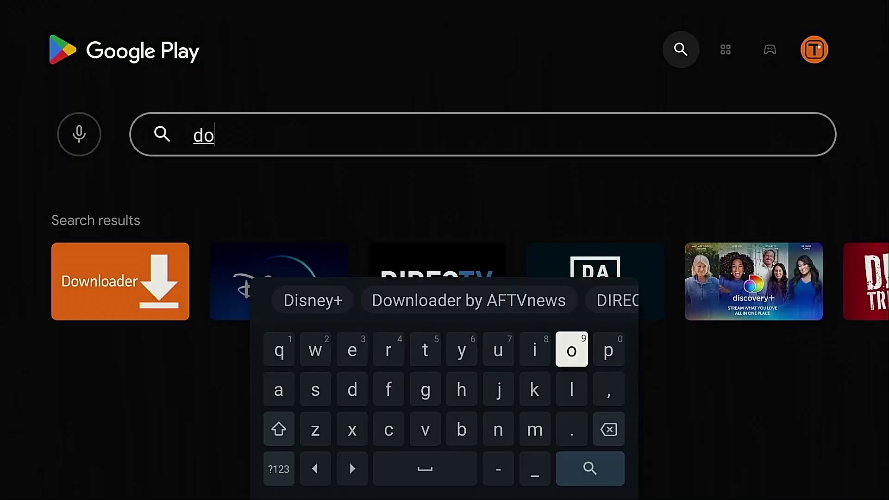
pyautogui.press('Left')
pyautogui.press('Left')
pyautogui.press('Left')
pyautogui.press('Left')
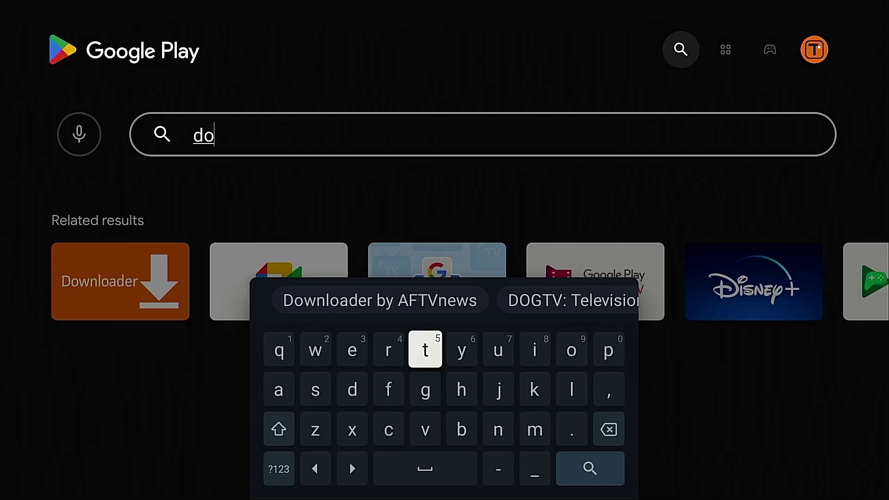
# Open the Downloader by AFTVnews page from the search results and install the app
pyautogui.press('Escape')
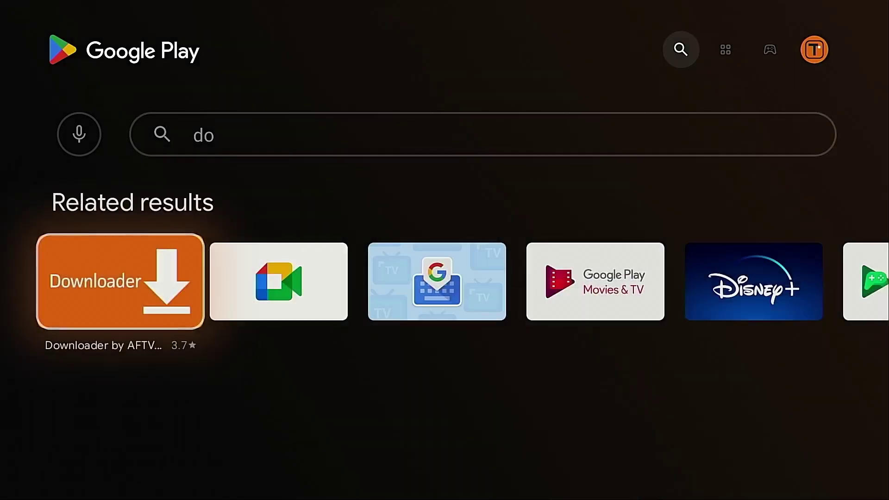
pyautogui.press('Return')
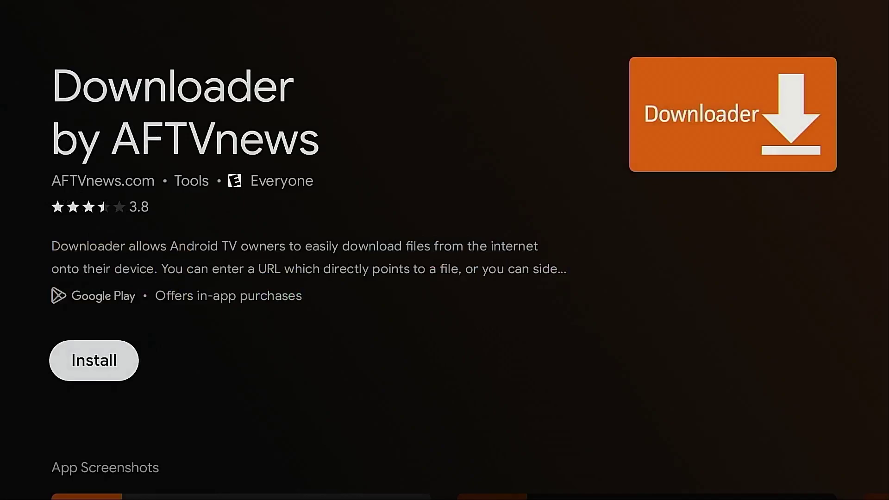
pyautogui.press('Return')
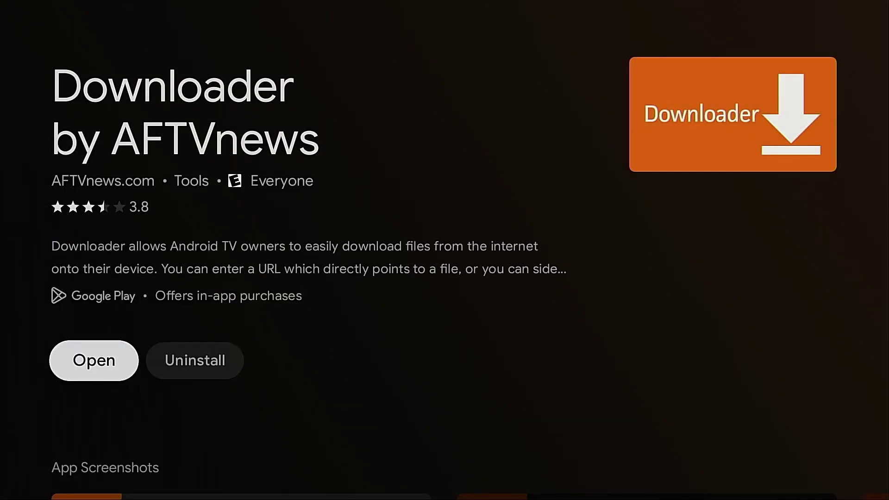
# Launch Downloader, allow it to access photos and media, and dismiss the Quick Start Guide
pyautogui.press('Return')
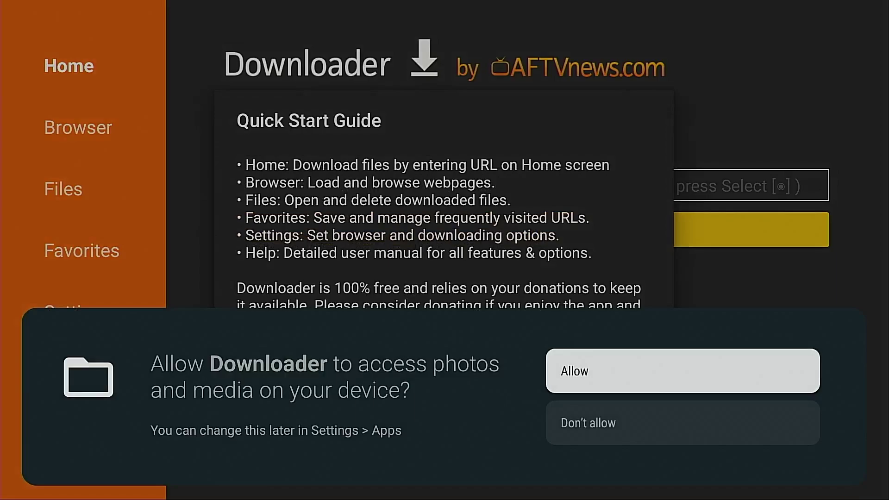
pyautogui.press('Return')
pyautogui.press('Return')
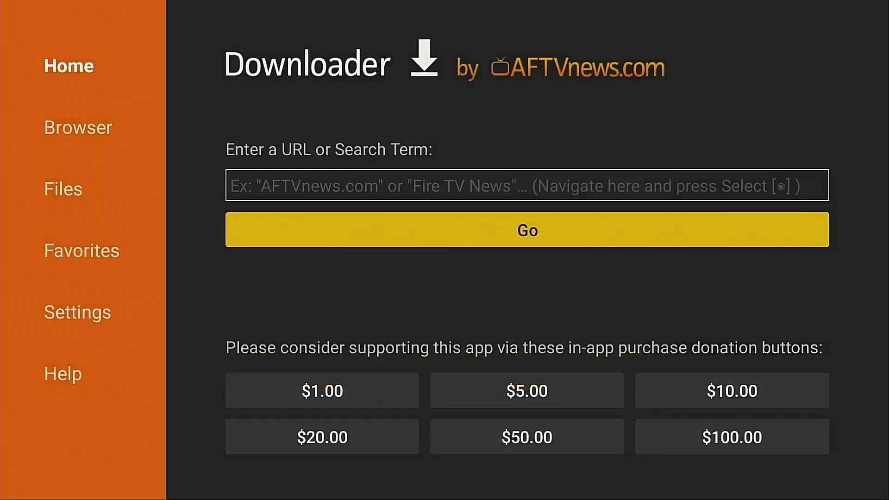
# Enter the Downloader code 250931 as the URL or search term on Downloader's Home screen
pyautogui.press('Up')
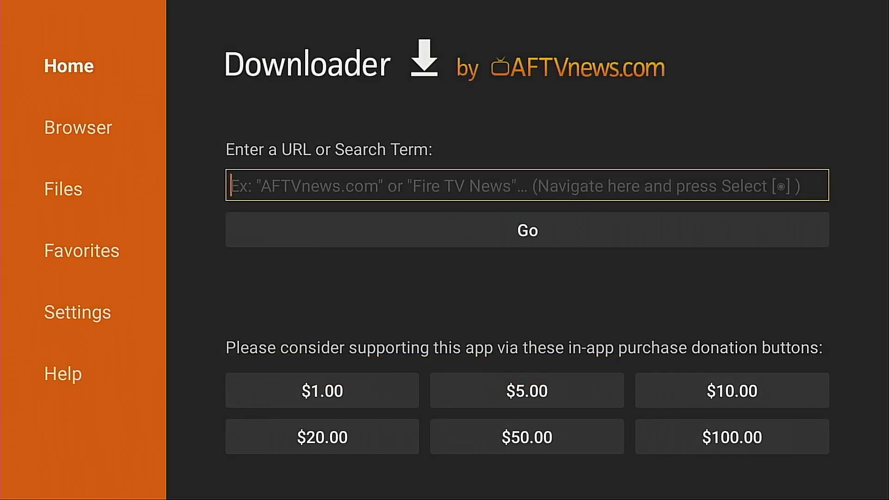
pyautogui.press('Return')
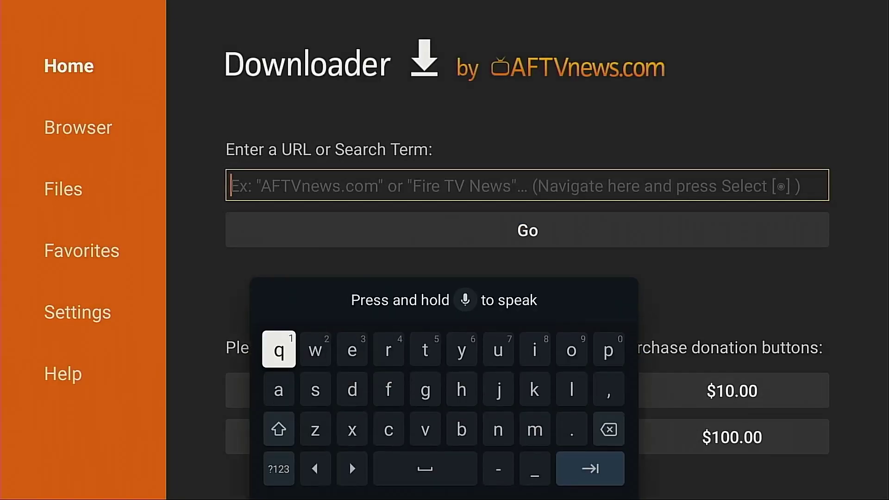
pyautogui.press('Down')
pyautogui.press('Down')
pyautogui.press('Down')
pyautogui.press('Return')
pyautogui.press('Up')
pyautogui.press('Up')
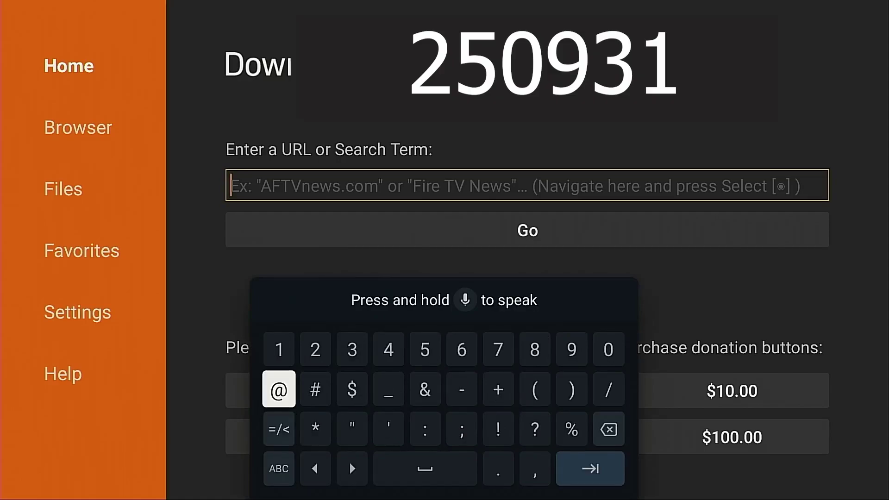
pyautogui.press('Up')
pyautogui.press('Right')
pyautogui.press('Return')
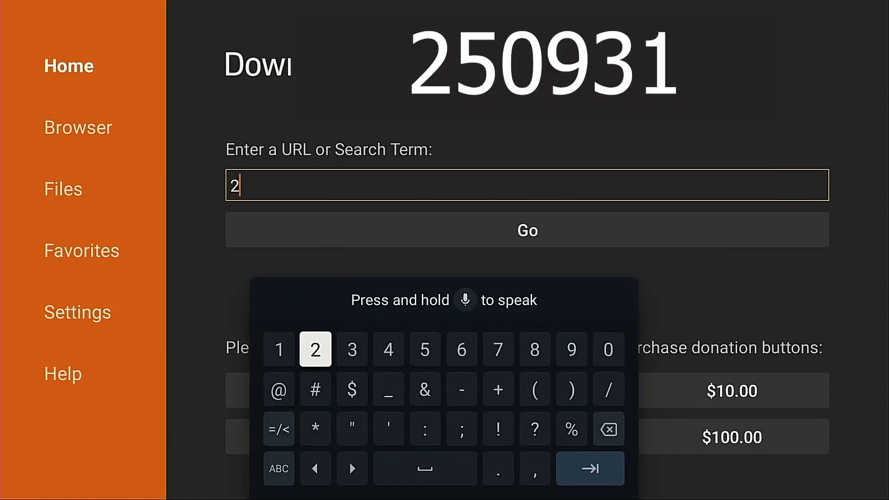
pyautogui.press('Right')
pyautogui.press('Right')
pyautogui.press('Right')
pyautogui.press('Return')
pyautogui.press('Right')
pyautogui.press('Right')
pyautogui.press('Right')
pyautogui.press('Right')
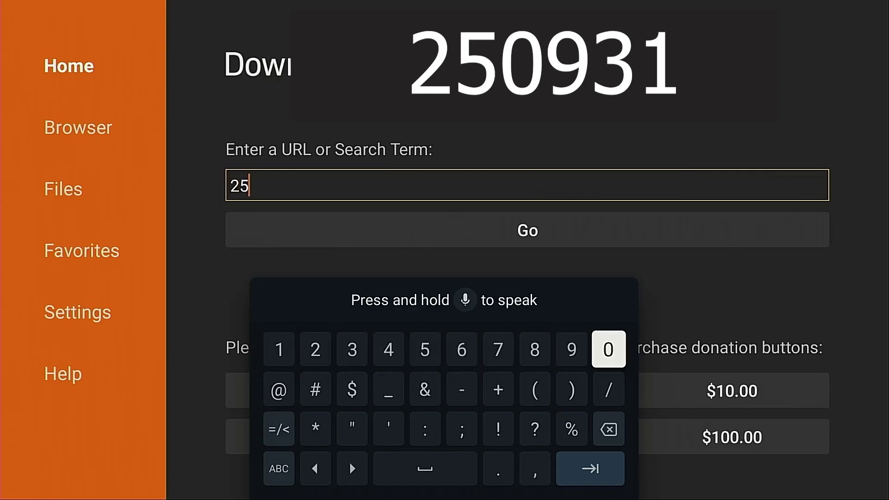
pyautogui.press('Return')
pyautogui.press('Left')
pyautogui.press('Return')
pyautogui.press('Right')
pyautogui.press('Right')
pyautogui.press('Right')
pyautogui.press('Right')
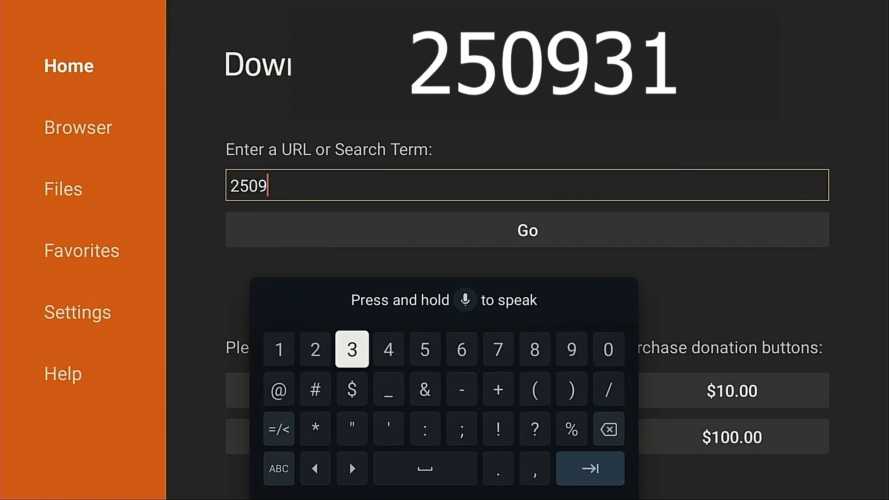
pyautogui.press('Return')
pyautogui.press('Left')
pyautogui.press('Left')
pyautogui.press('Return')
# Submit the entered code to load the TROYPOINT Toolbox page in Downloader's browser
pyautogui.press('Down')
pyautogui.press('Down')
pyautogui.press('Down')
pyautogui.press('Right')
pyautogui.press('Right')
pyautogui.press('Right')
pyautogui.press('Right')
pyautogui.press('Right')
pyautogui.press('Right')
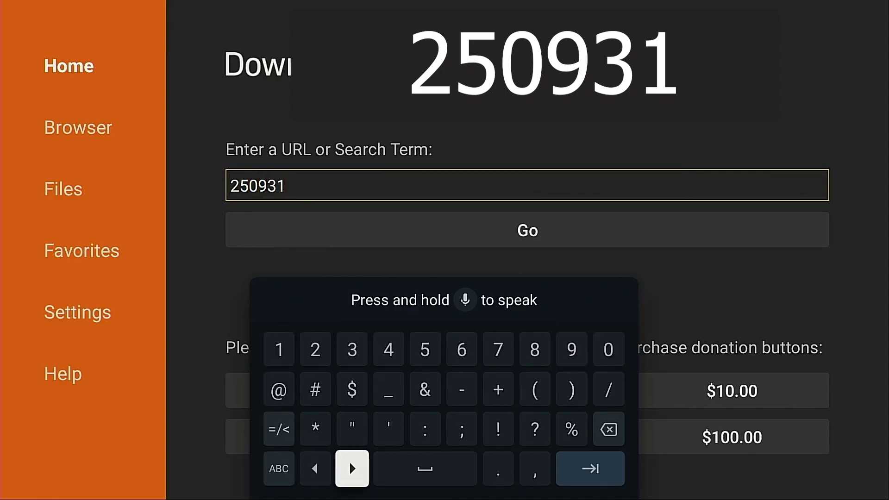
pyautogui.press('Return')
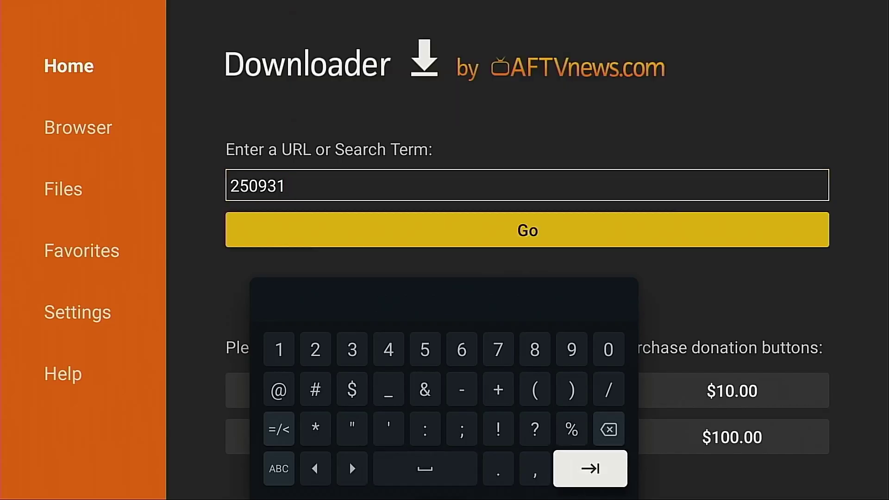
pyautogui.press('Return')
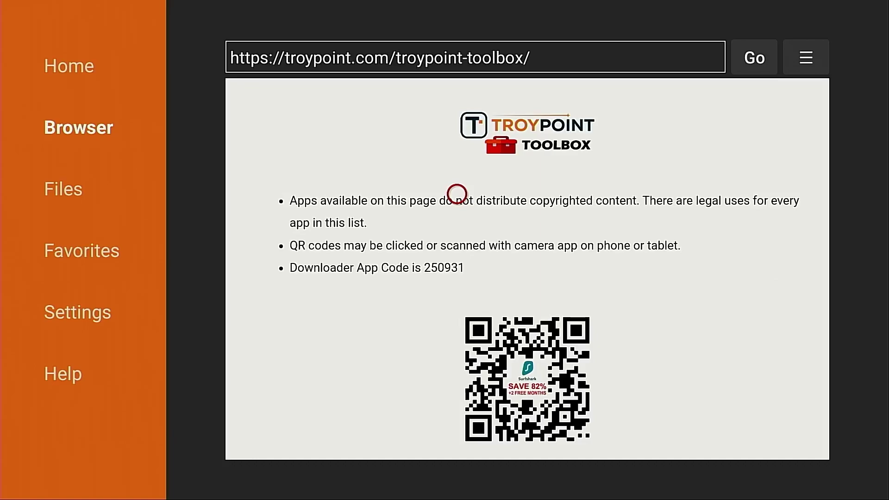
# Add the current page to Downloader's favorites under the name TROYPOINT Toolbox
pyautogui.press('Menu')
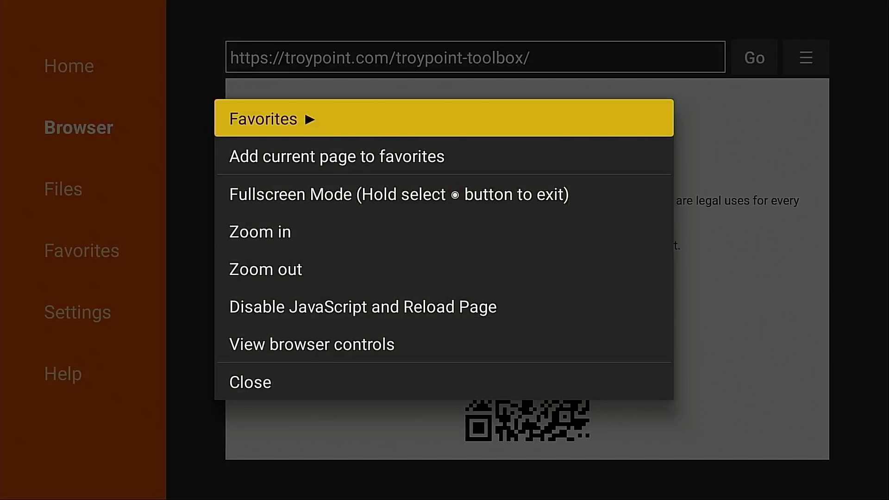
pyautogui.press('Down')
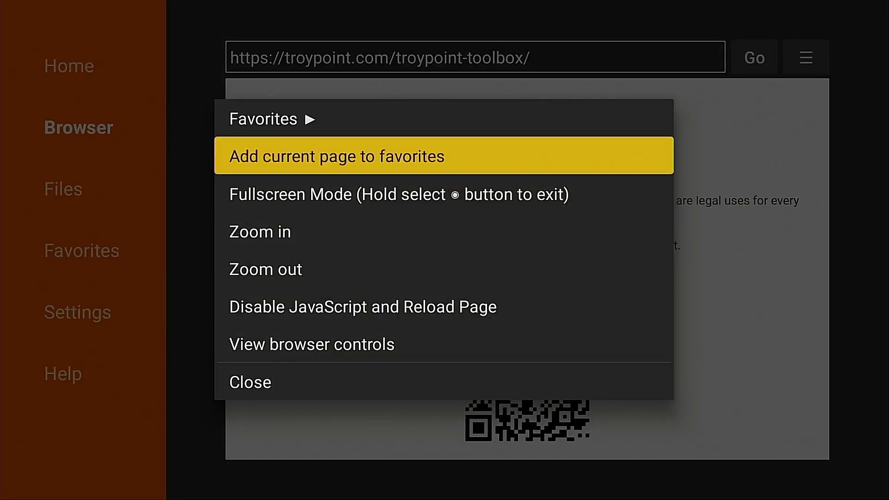
pyautogui.press('Return')
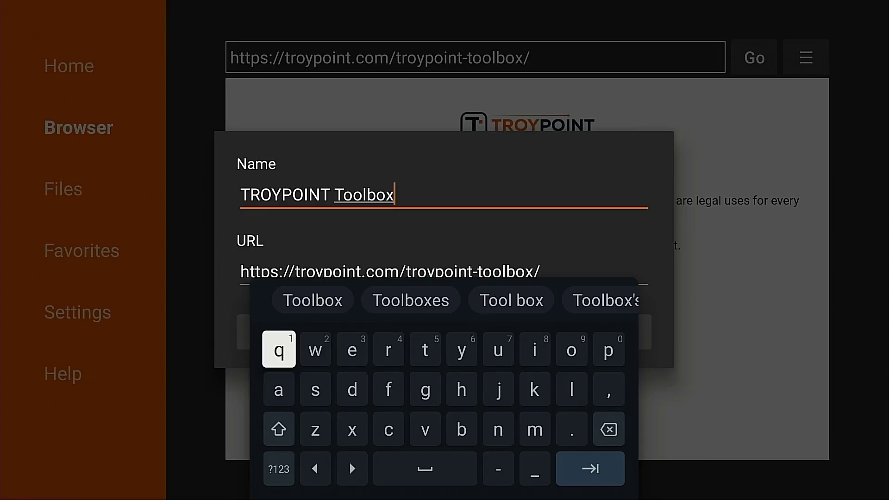
pyautogui.press('Escape')
pyautogui.press('Down')
pyautogui.press('Down')
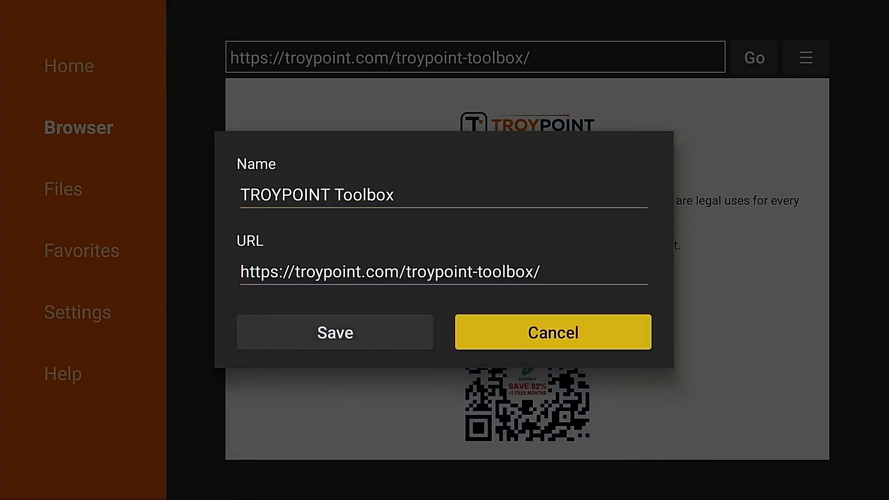
pyautogui.press('Left')
pyautogui.press('Return')
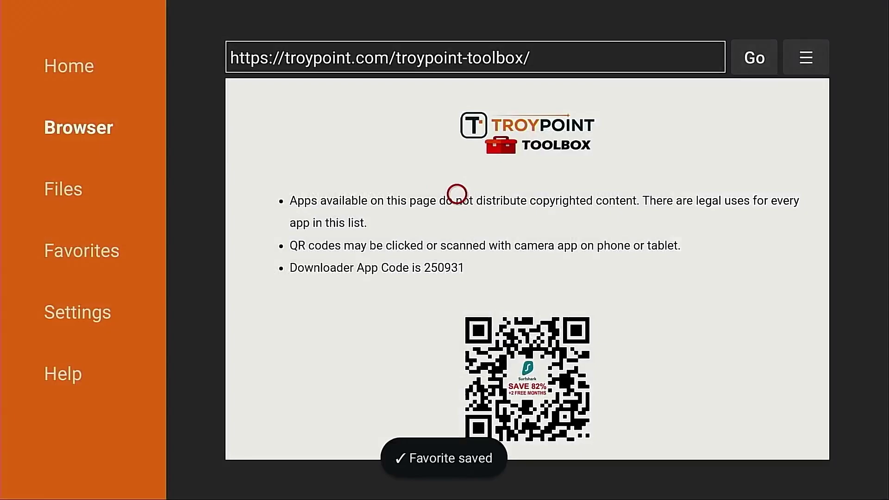
# Go to Downloader's favorites and load the saved TROYPOINT Toolbox page
pyautogui.press('Left')
pyautogui.press('Down')
pyautogui.press('Down')
pyautogui.press('Down')
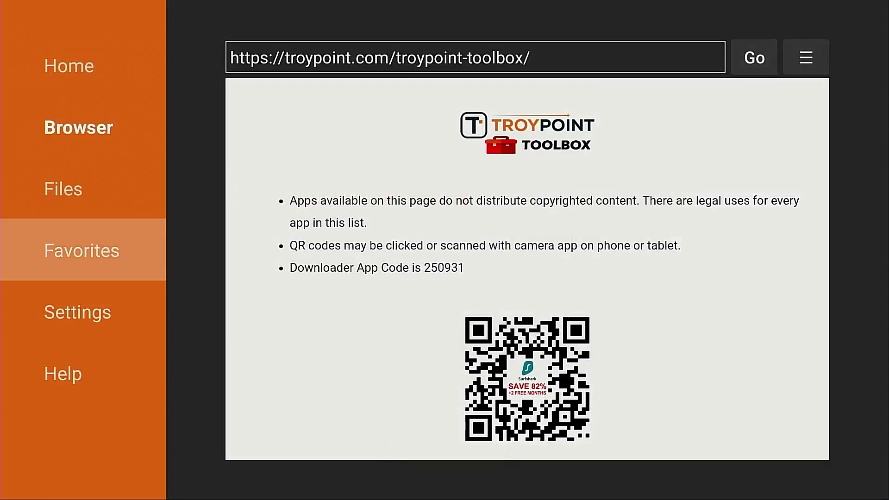
pyautogui.press('Return')
pyautogui.press('Right')
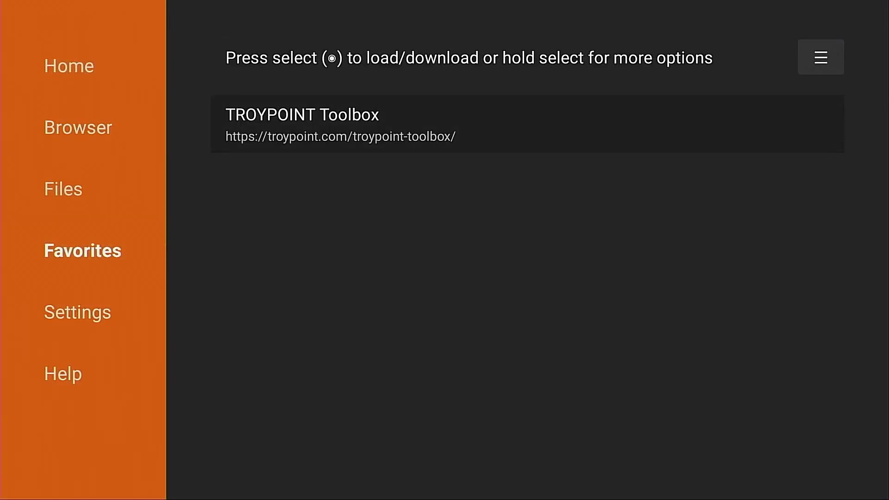
pyautogui.press('Return')
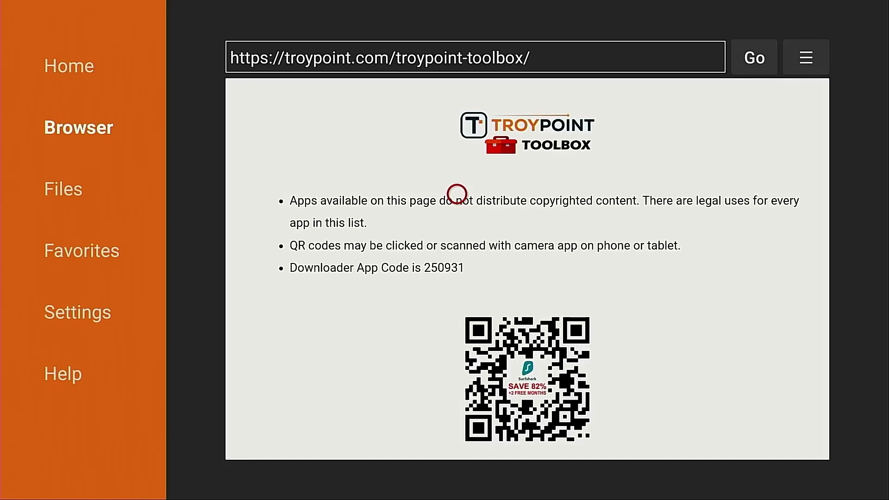
# Download Sideload Launcher from the toolbox page and allow Downloader to install unknown apps
pyautogui.scroll(-10, 456, 377)
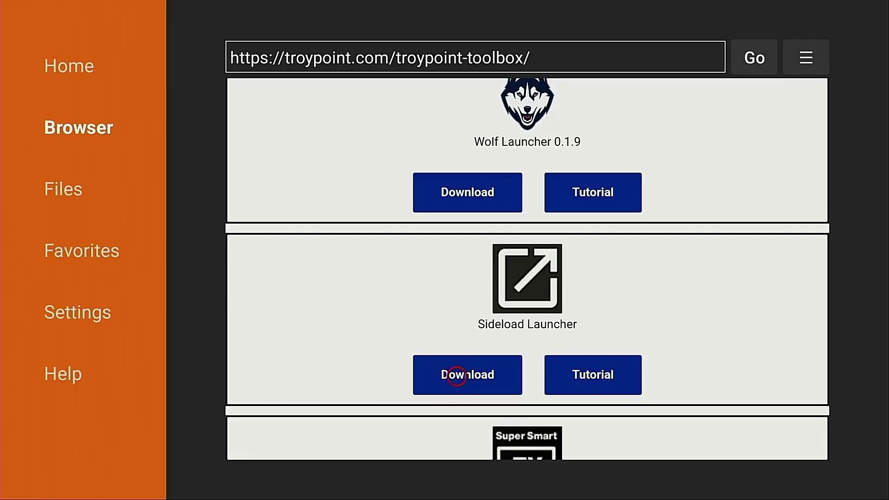
pyautogui.click(457, 376)
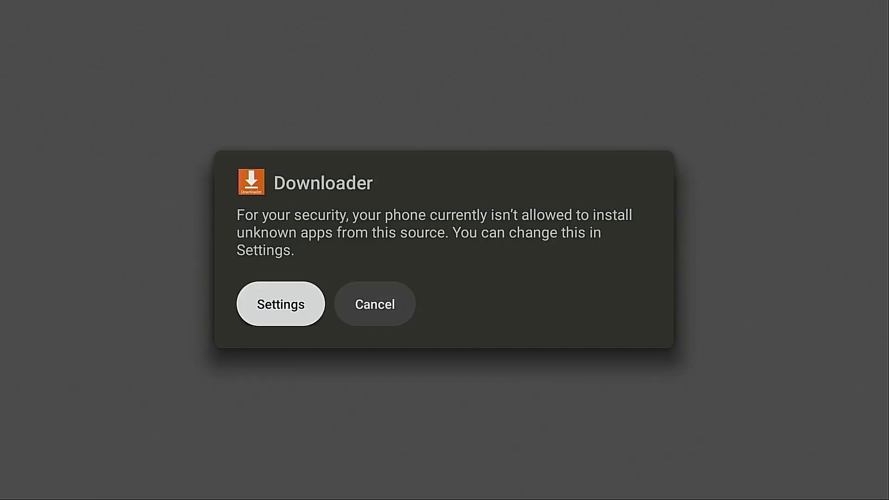
pyautogui.press('Return')
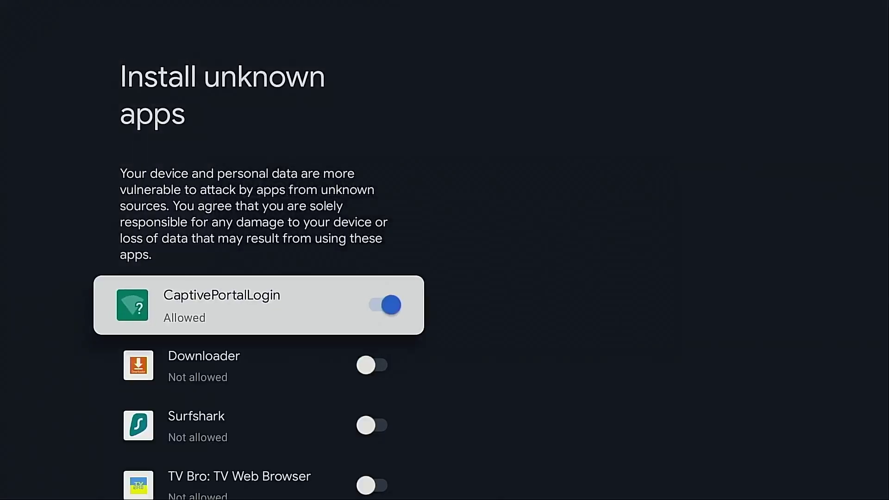
pyautogui.press('Down')
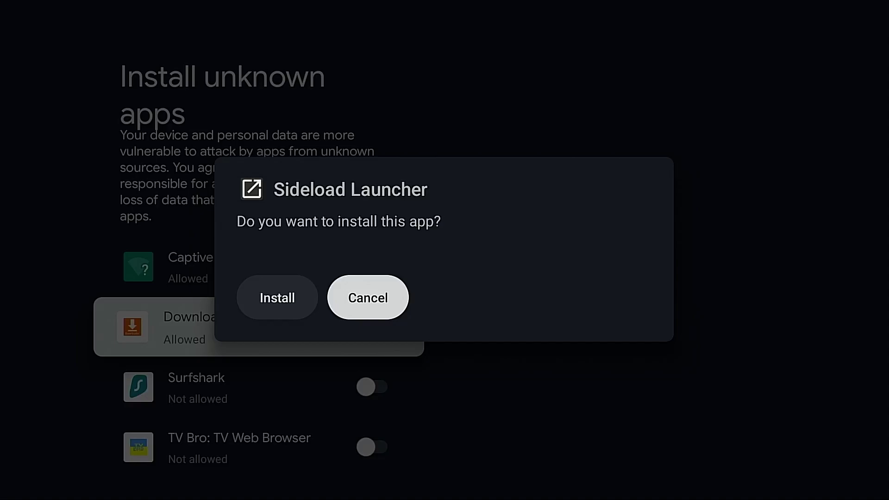
# Install Sideload Launcher and return to Downloader without opening the new app
pyautogui.press('Left')
pyautogui.press('Return')
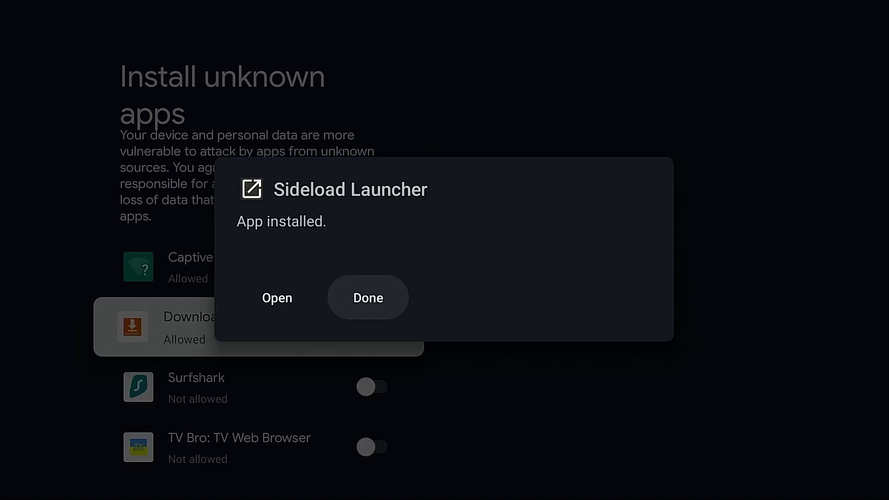
pyautogui.press('Return')
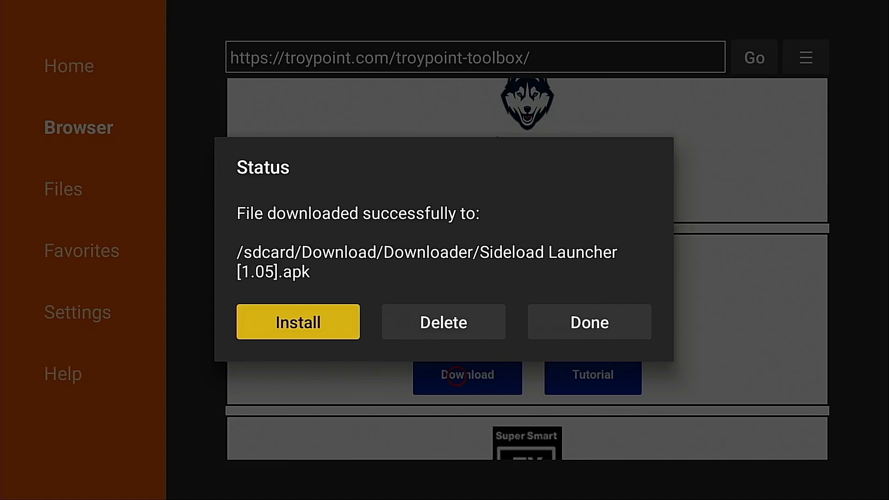
# Delete the downloaded Sideload Launcher [1.05].apk file and confirm the deletion
pyautogui.press('Right')
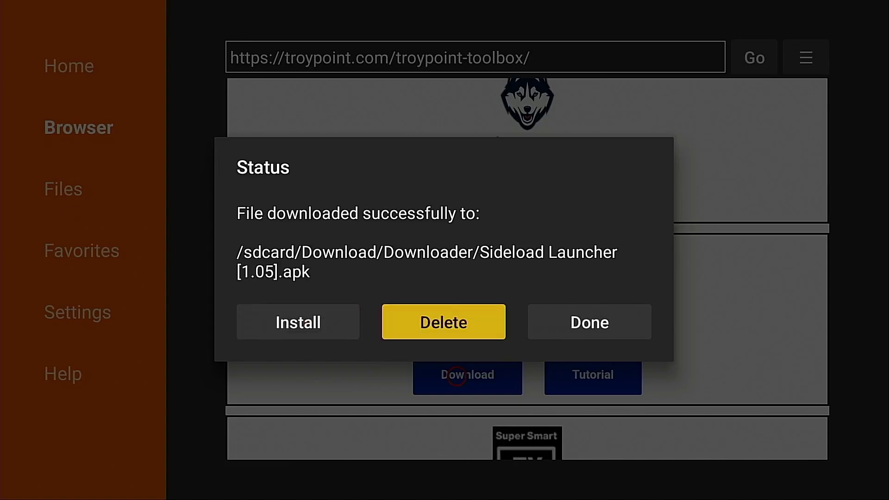
pyautogui.press('Return')
pyautogui.press('Left')
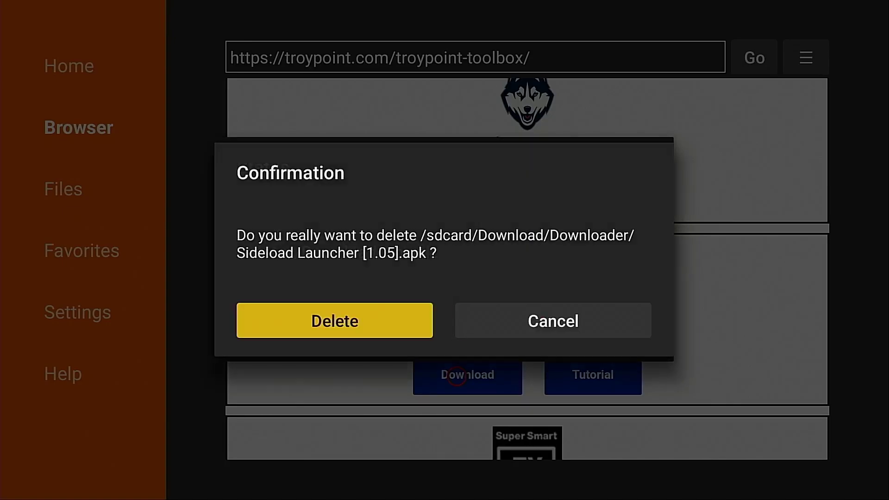
pyautogui.press('Return')
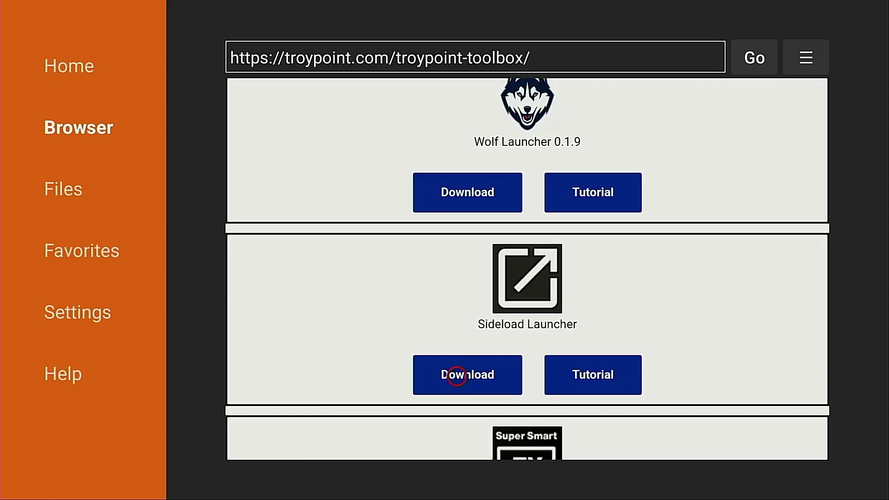
# Find Android TV/Google TV Mouse Toggle on the toolbox page and download it
pyautogui.scroll(-5, 456, 376)
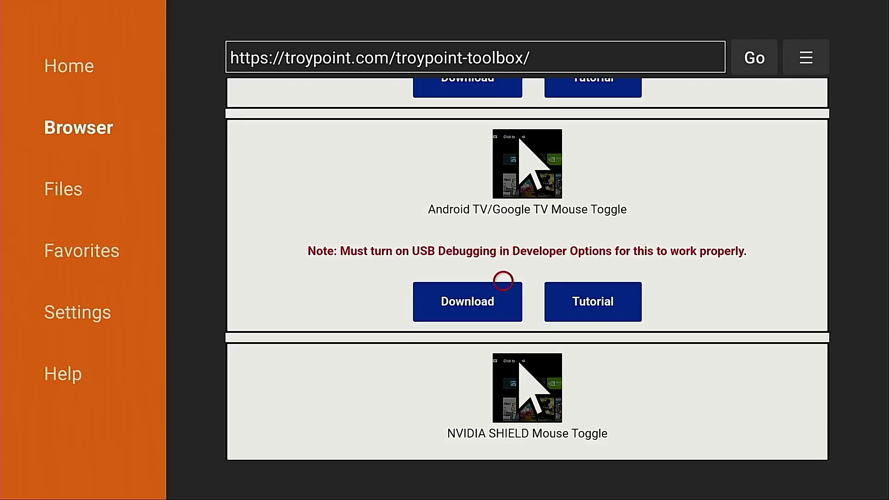
pyautogui.scroll(-5, 503, 439)
pyautogui.scroll(5, 503, 441)
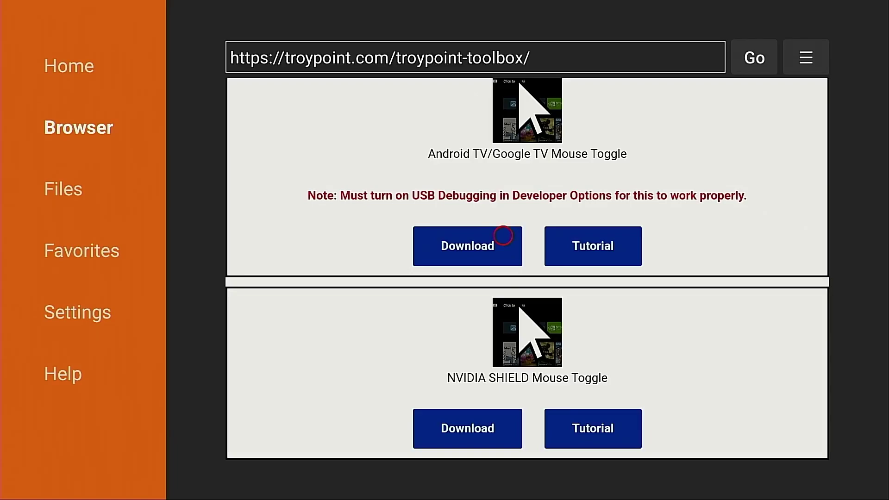
pyautogui.click(503, 236)
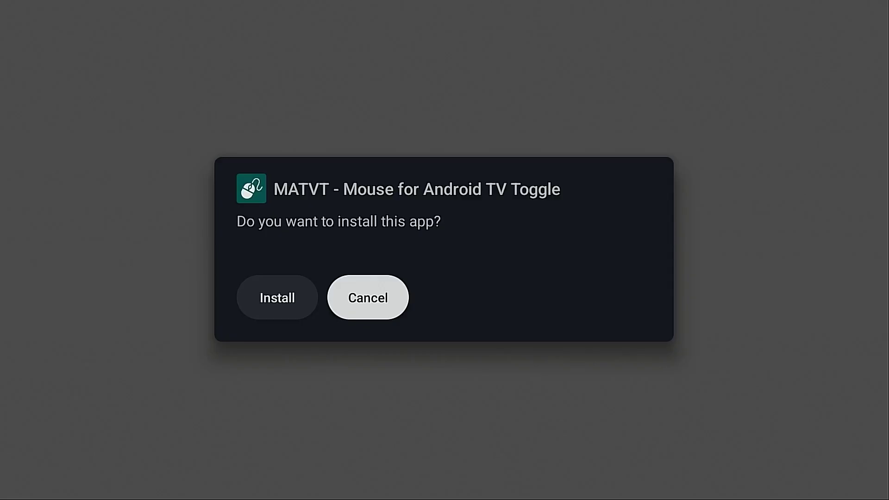
# Install MATVT - Mouse for Android TV Toggle and return to Downloader without opening the app
pyautogui.press('Left')
pyautogui.press('Right')
pyautogui.press('Left')
pyautogui.press('Return')
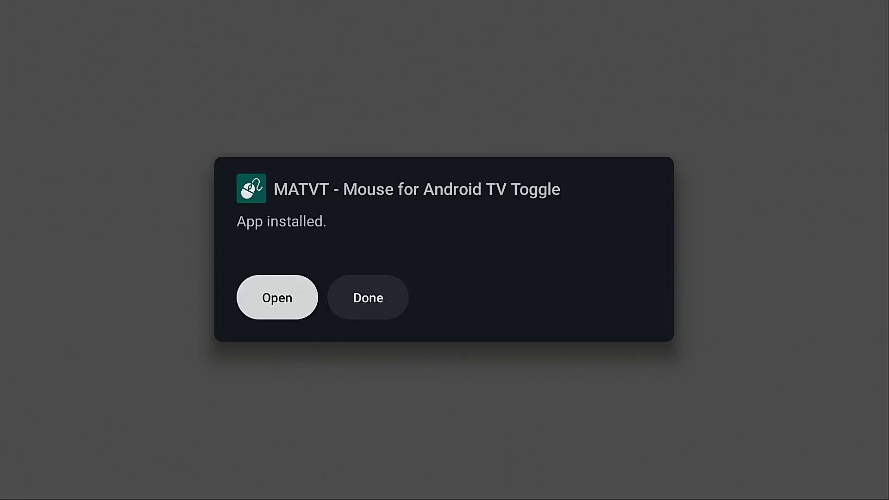
pyautogui.press('Right')
pyautogui.press('Return')
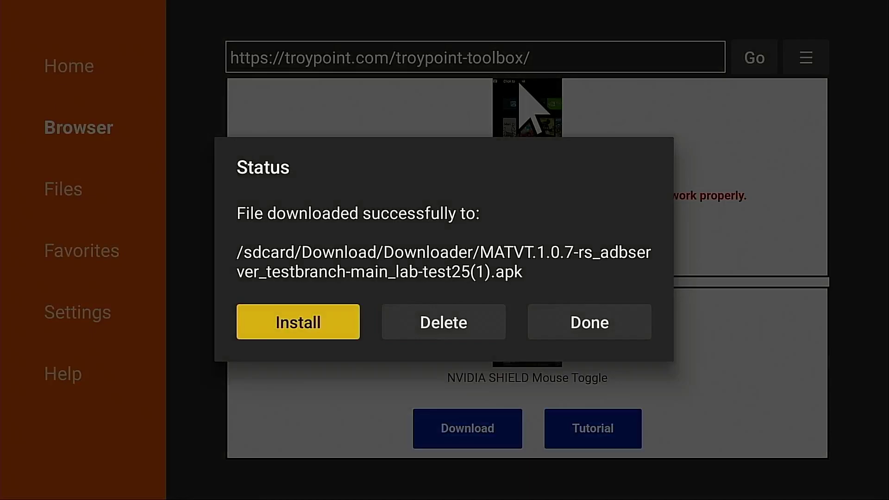
# Delete the downloaded MATVT installation file and confirm the deletion
pyautogui.press('Right')
pyautogui.press('Return')
pyautogui.press('Left')
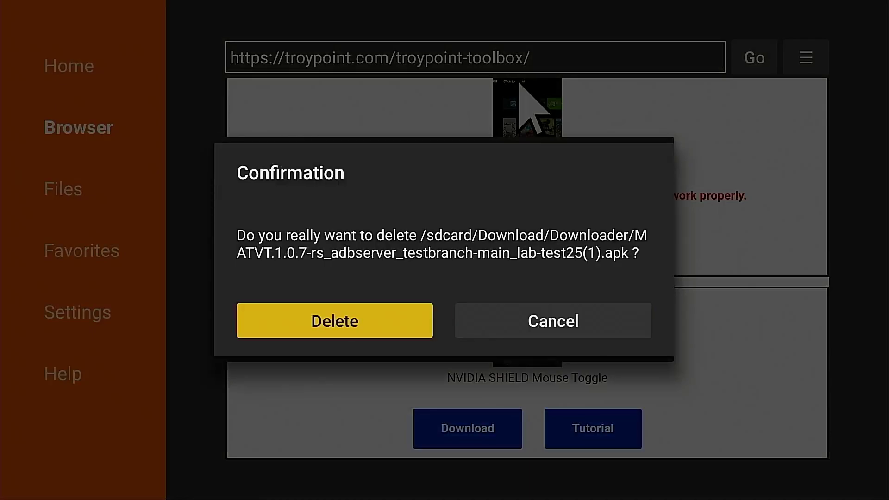
pyautogui.press('Return')
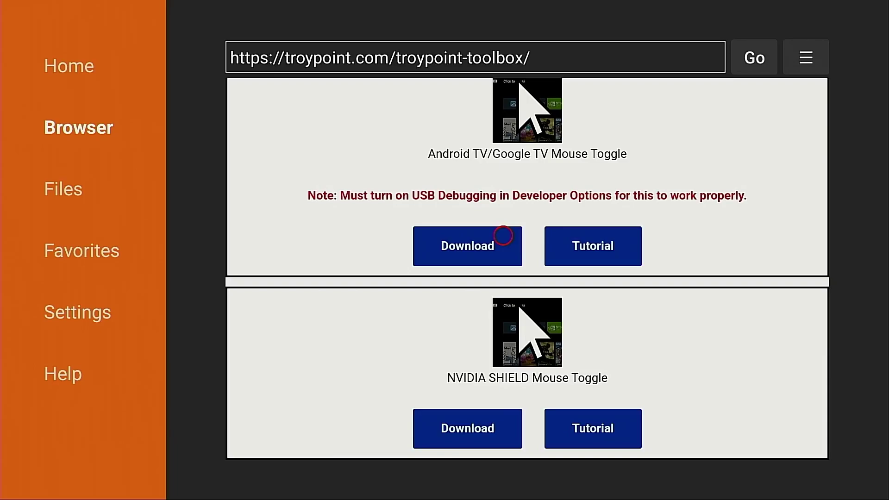
# Return to the Google TV home screen and open MATVT - Mouse for Android TV Toggle from Your apps
pyautogui.press('Home')
pyautogui.press('Down')
pyautogui.press('Down')
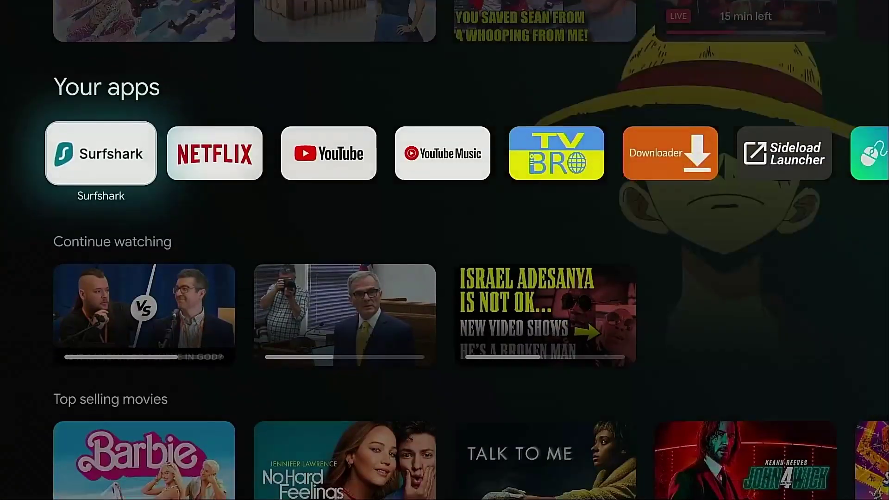
pyautogui.press('Right')
pyautogui.press('Right')
pyautogui.press('Right')
pyautogui.press('Right')
pyautogui.press('Right')
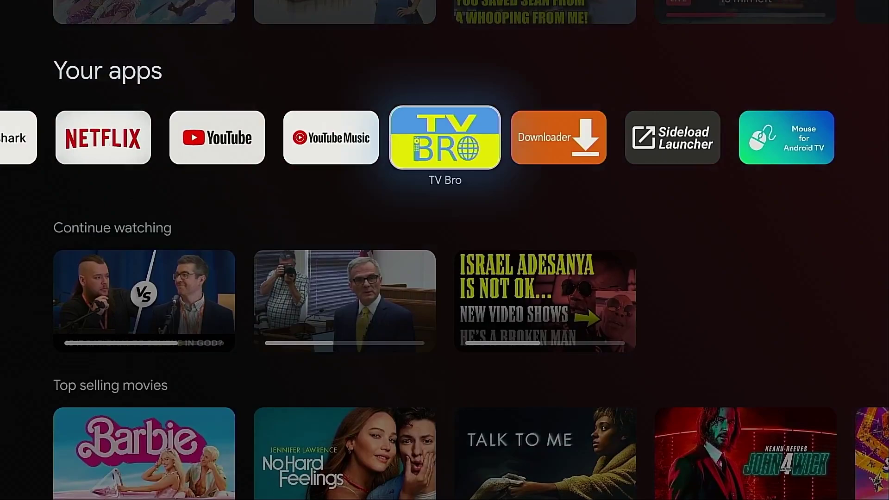
pyautogui.press('Right')
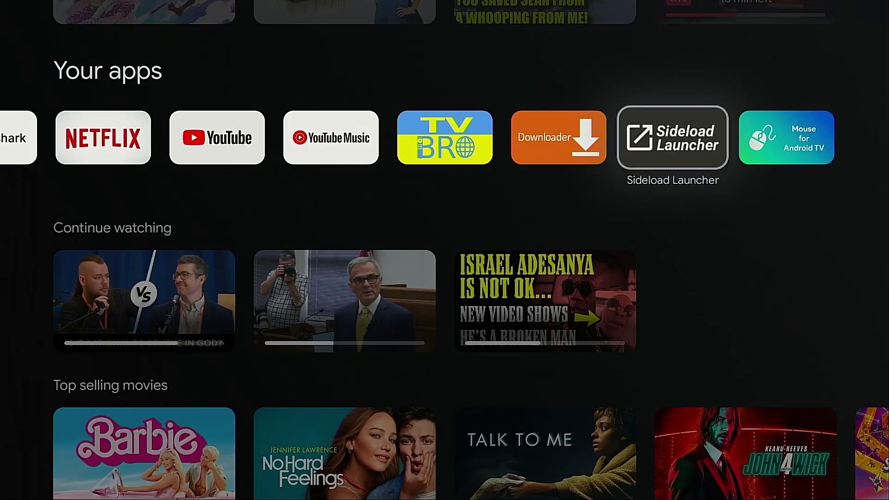
pyautogui.press('Right')
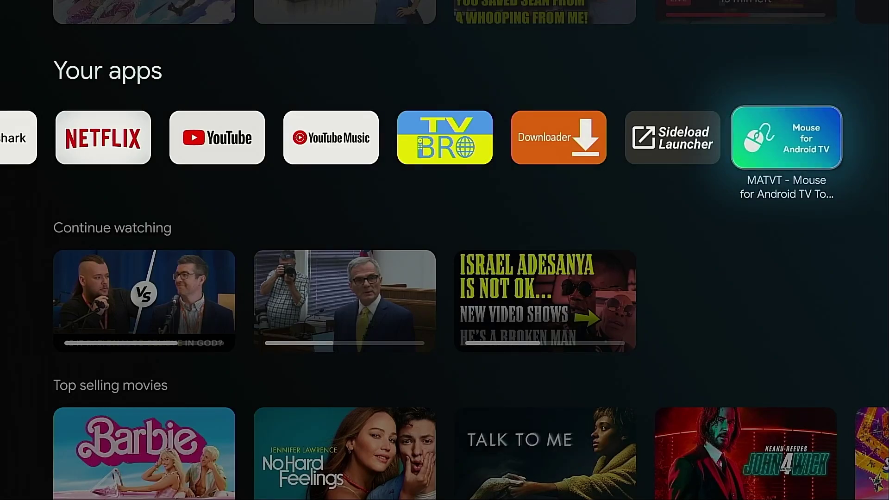
pyautogui.press('Return')
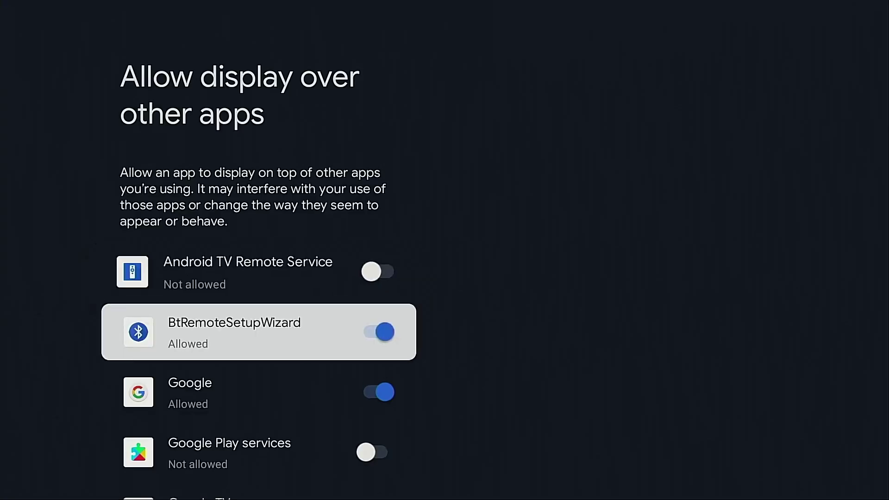
# Allow MATVT - Mouse for Android TV Toggle to display over other apps, and leave that permission list
pyautogui.press('Down')
pyautogui.press('Down')
pyautogui.press('Down')
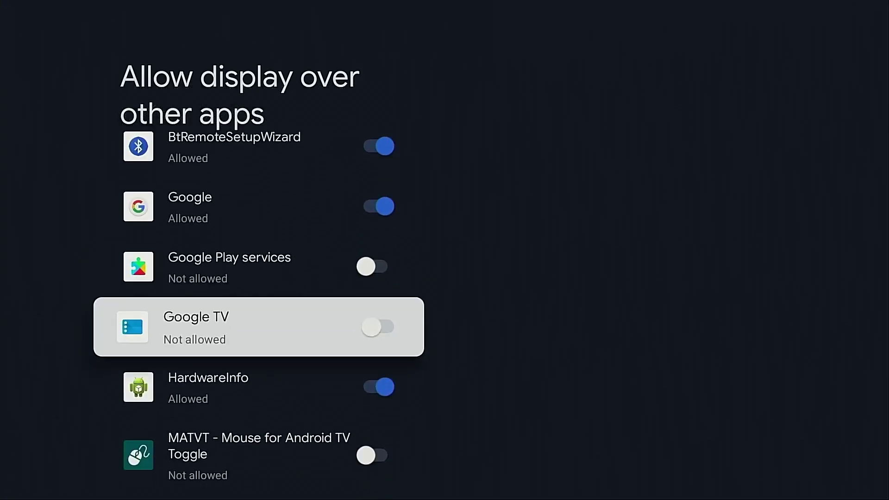
pyautogui.press('Down')
pyautogui.press('Down')
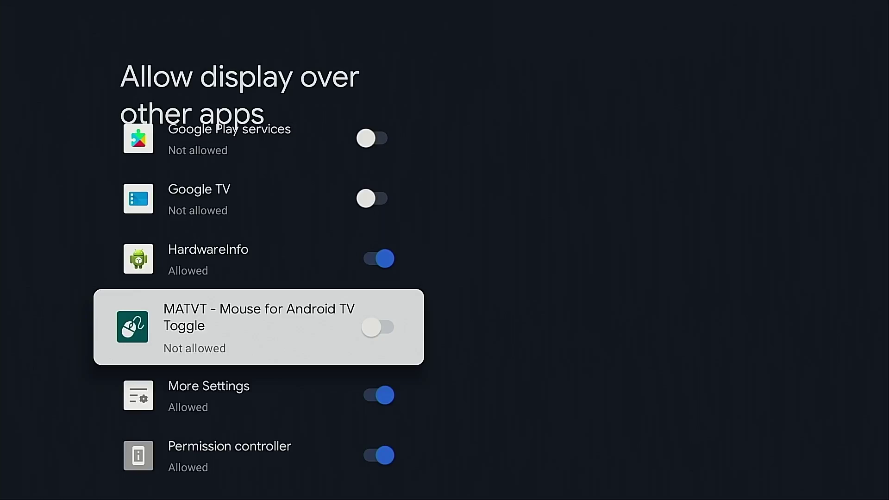
pyautogui.press('Return')
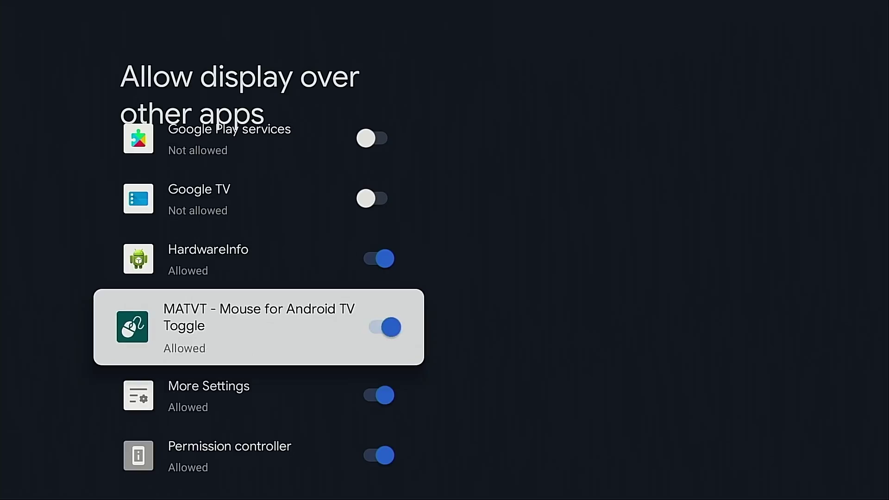
pyautogui.press('Escape')
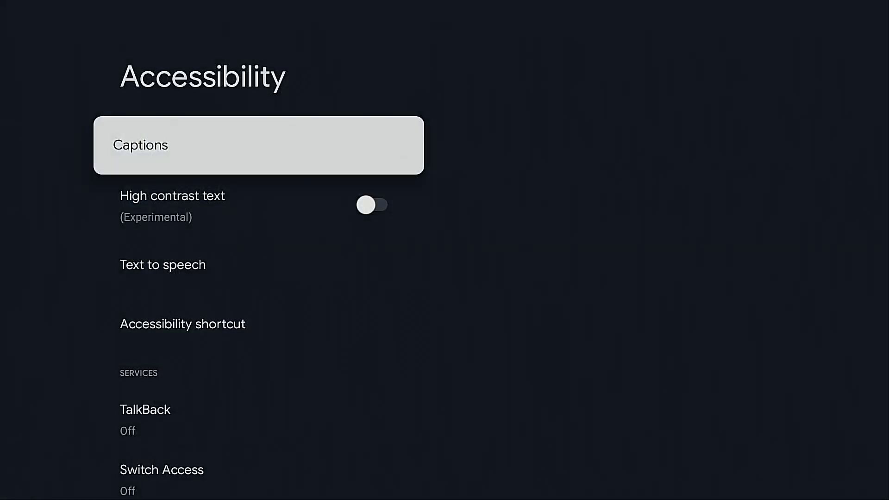
# Enable the Mouse Toggle Service in the Accessibility settings, accept its confirmation, and return to MATVT
pyautogui.press('Down')
pyautogui.press('Down')
pyautogui.press('Down')
pyautogui.press('Down')
pyautogui.press('Down')
pyautogui.press('Down')
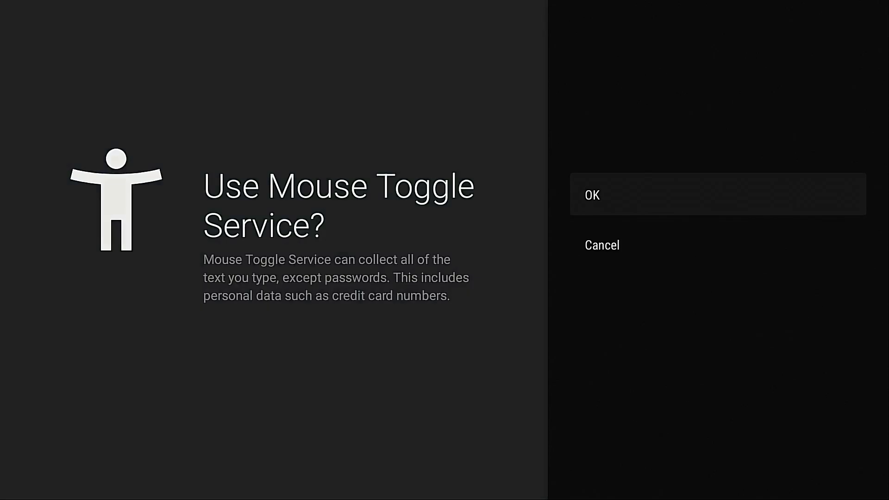
pyautogui.press('Return')
pyautogui.press('Escape')
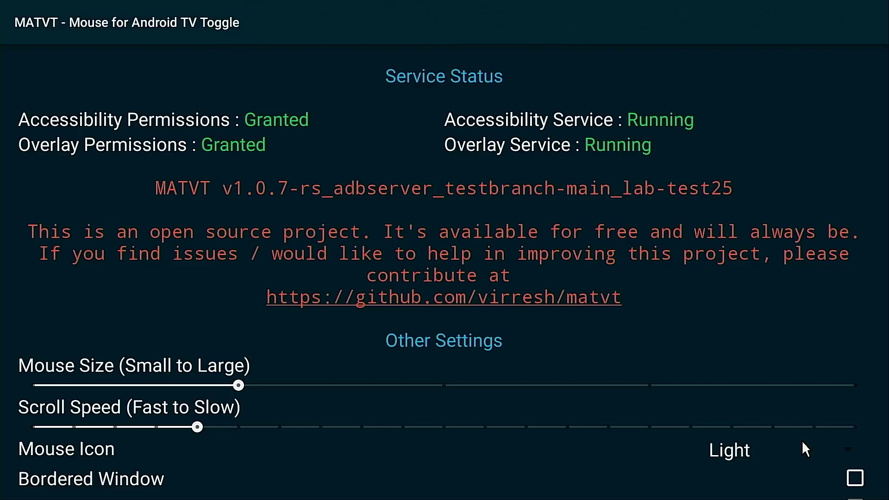
# Detect a new Boss Key from the remote and confirm key 166 as MATVT's Boss Key
pyautogui.press('Down')
pyautogui.press('Down')
pyautogui.press('Down')
pyautogui.press('Down')
pyautogui.press('Down')
pyautogui.press('Down')
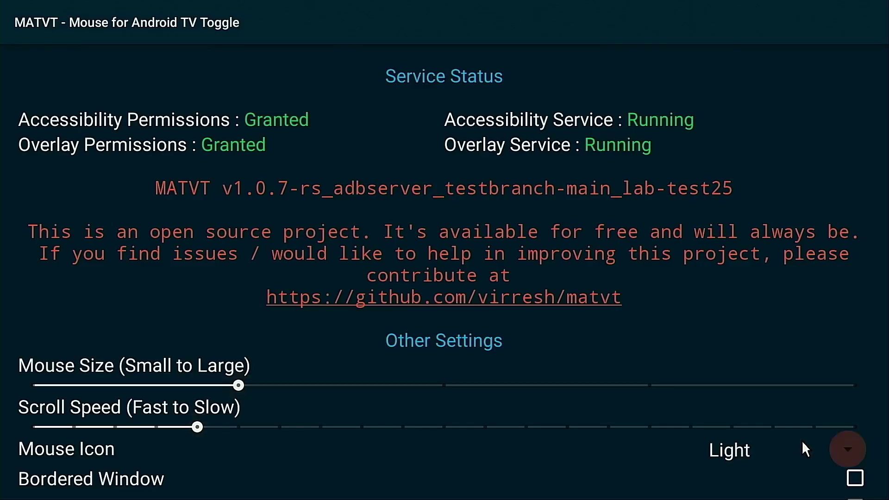
pyautogui.press('Down')
pyautogui.press('Down')
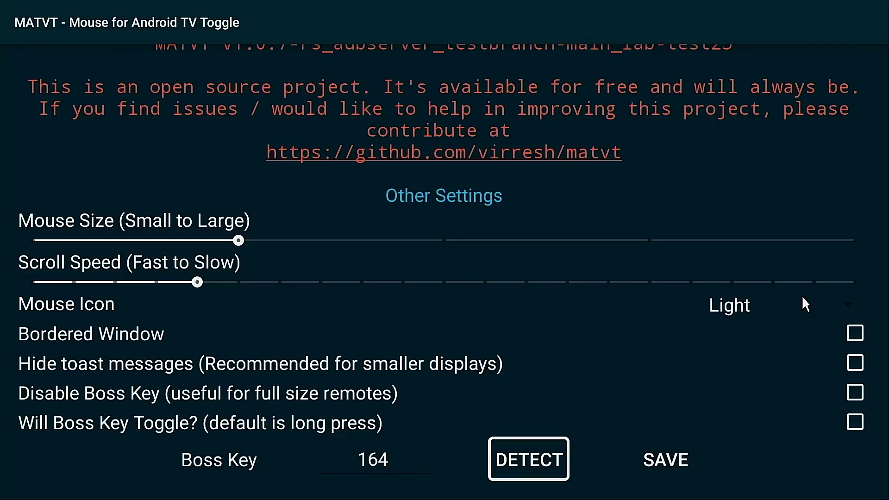
pyautogui.press('Return')
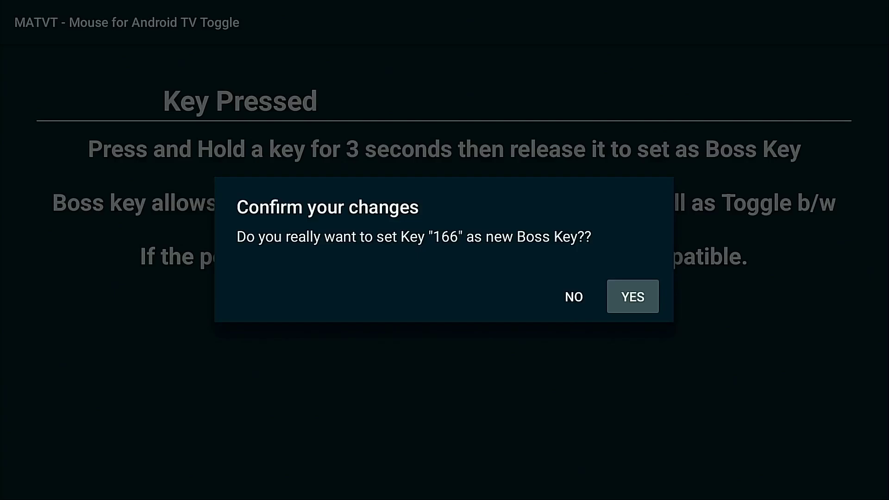
pyautogui.press('Return')
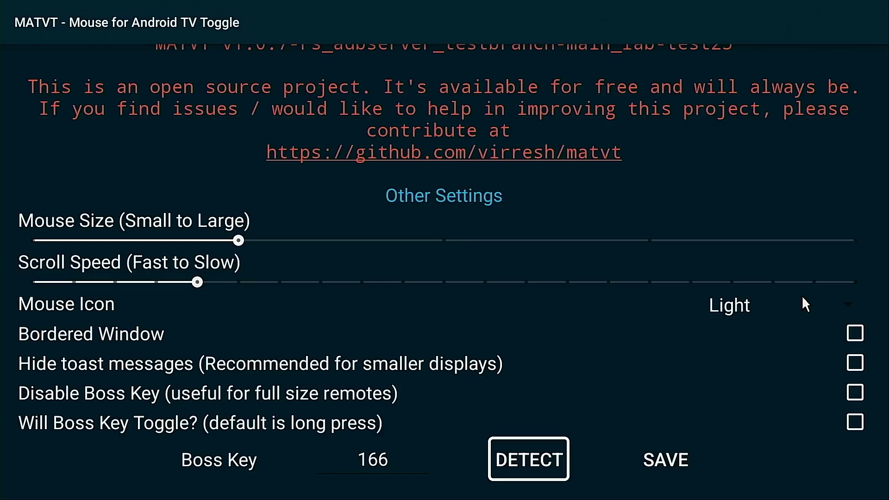
# Activate the on-screen mouse pointer with the new Boss Key and move it around the MATVT settings screen to test it
pyautogui.press('pageup')
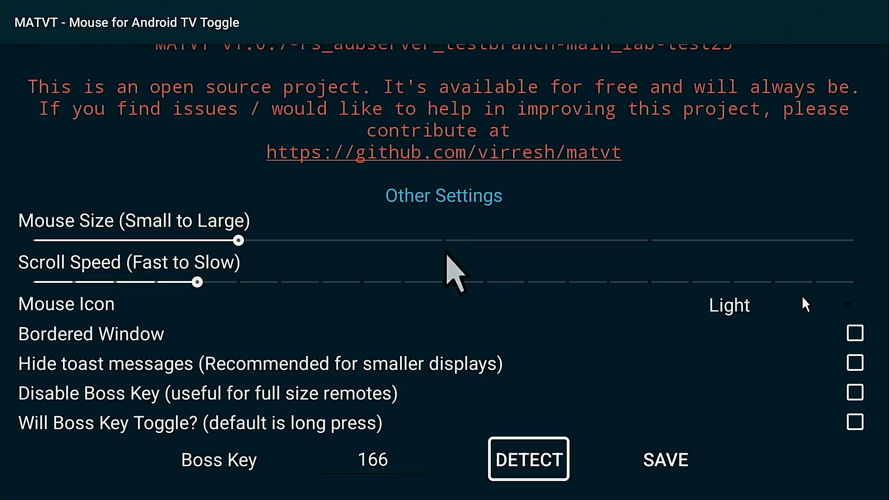
pyautogui.press('Left')
pyautogui.press('Left')
pyautogui.press('Left')
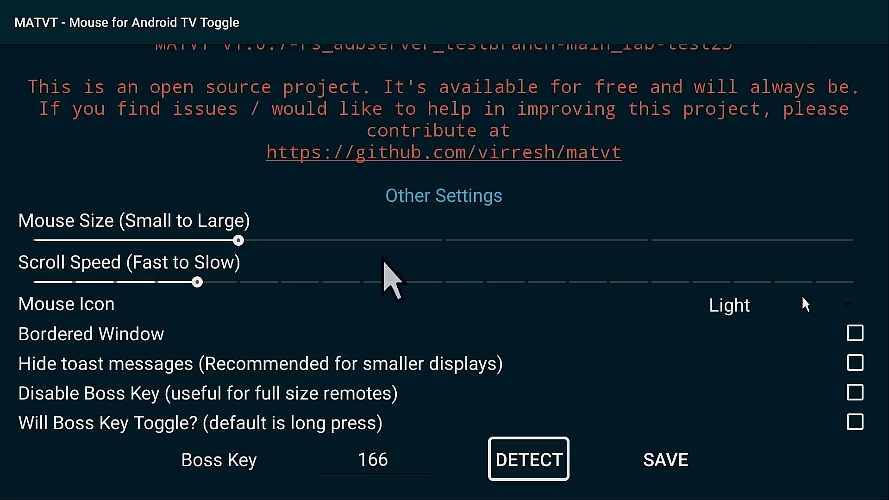
pyautogui.press('Left')
pyautogui.press('Left')
pyautogui.press('Up')
pyautogui.press('Up')
pyautogui.press('Up')
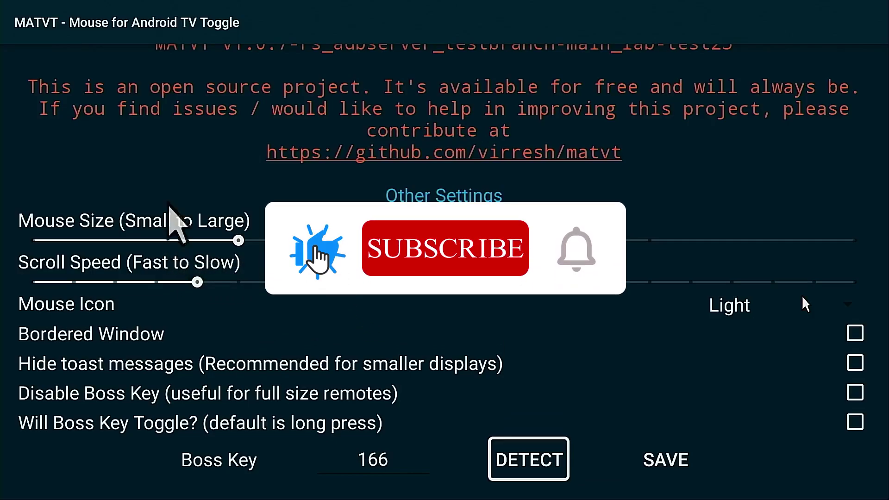
pyautogui.press('Right')
pyautogui.press('Right')
pyautogui.press('Right')
pyautogui.press('Right')
pyautogui.press('Right')
pyautogui.press('Right')
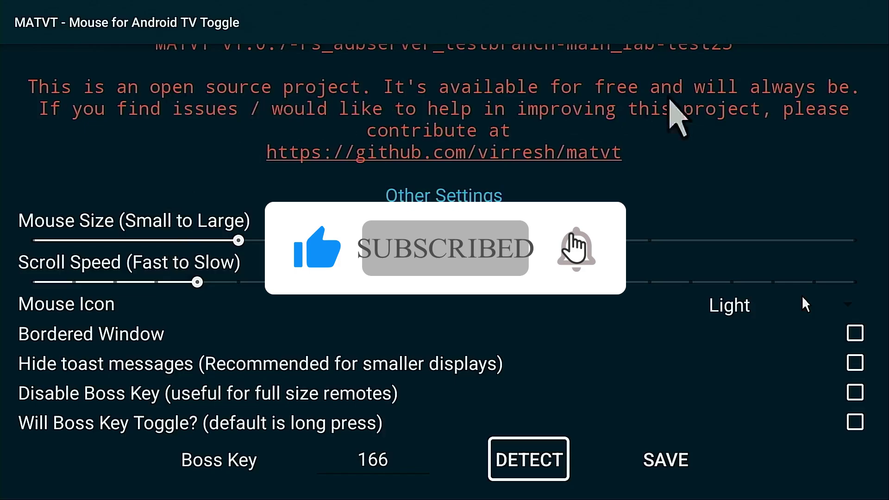
pyautogui.press('Down')
pyautogui.press('Down')
pyautogui.press('Down')
pyautogui.press('Down')
pyautogui.press('Down')
pyautogui.press('Left')
pyautogui.press('Left')
pyautogui.press('Left')
pyautogui.press('Left')
pyautogui.press('Left')
pyautogui.press('Left')
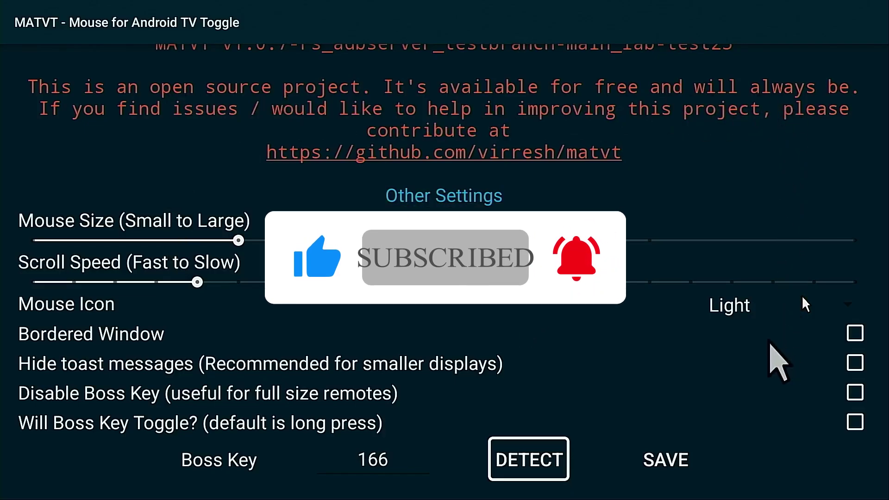
pyautogui.press('Up')
pyautogui.press('Right')
pyautogui.press('Right')
pyautogui.press('Right')
pyautogui.press('Right')
pyautogui.press('Right')
pyautogui.press('Right')
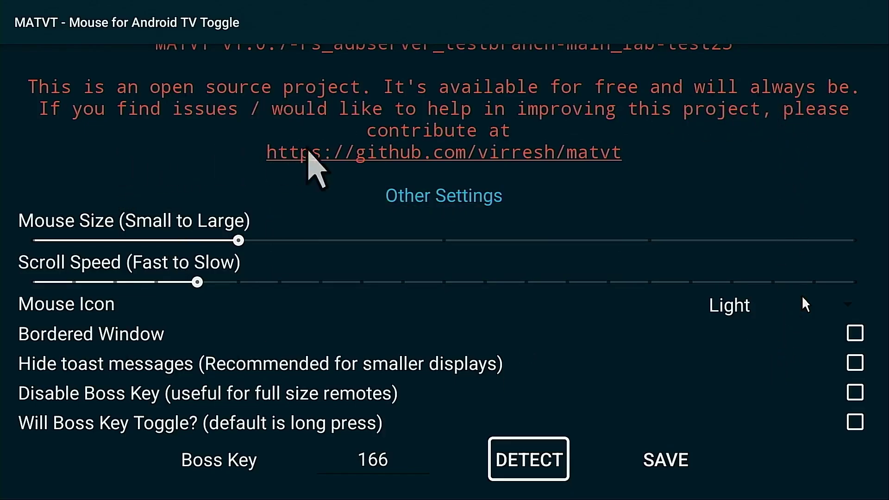
pyautogui.press('Down')
pyautogui.press('Down')
pyautogui.press('Down')
pyautogui.press('Down')
pyautogui.press('Down')
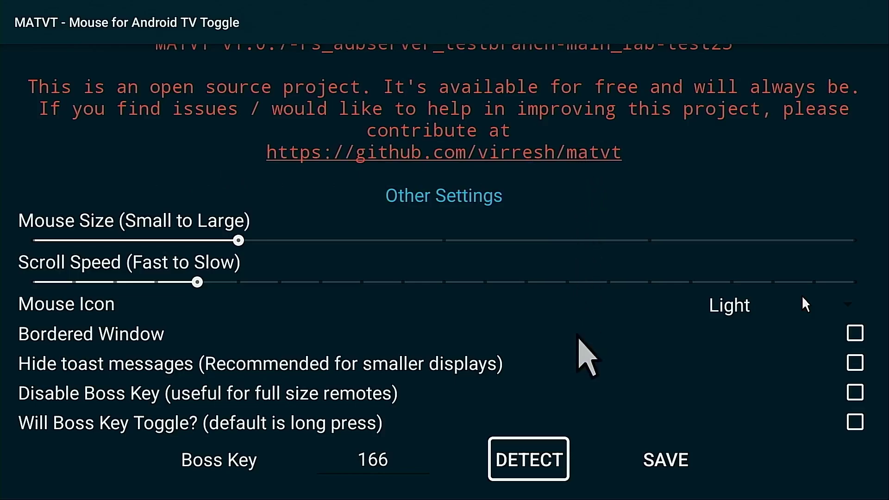
pyautogui.press('Left')
pyautogui.press('Left')
pyautogui.press('Left')
pyautogui.press('Left')
pyautogui.press('Left')
pyautogui.press('Left')
pyautogui.press('Left')
pyautogui.press('Left')
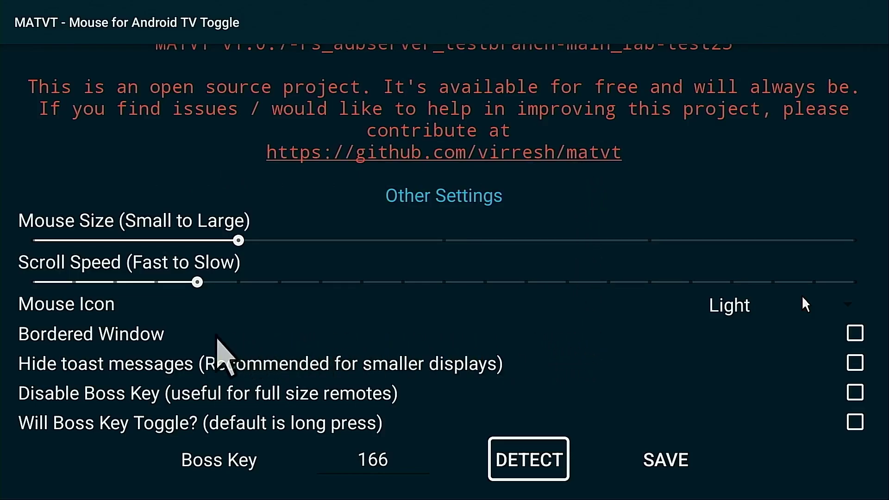
pyautogui.press('Up')
pyautogui.press('Up')
pyautogui.press('Up')
pyautogui.press('Up')
pyautogui.press('Up')
pyautogui.press('Right')
pyautogui.press('Right')
pyautogui.press('Right')
pyautogui.press('Right')
pyautogui.press('Right')
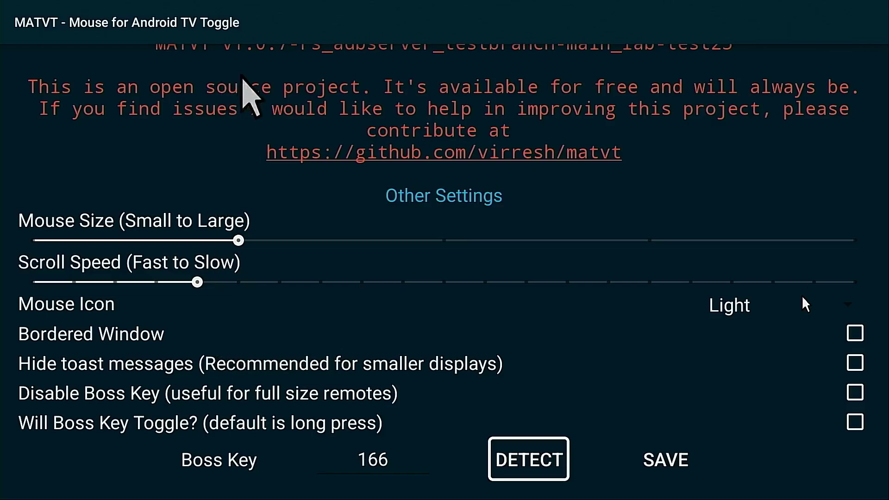
pyautogui.press('Right')
pyautogui.press('Right')
pyautogui.press('Right')
pyautogui.press('Down')
pyautogui.press('Down')
pyautogui.press('Down')
pyautogui.press('Down')
pyautogui.press('Left')
pyautogui.press('Left')
pyautogui.press('Left')
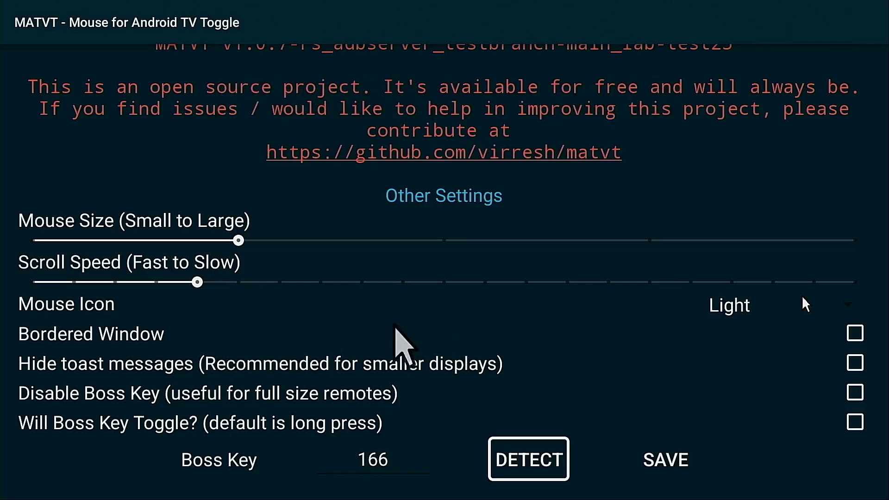
# Leave mouse mode and allow USB debugging, with Always allow from this computer checked
pyautogui.press('Menu')
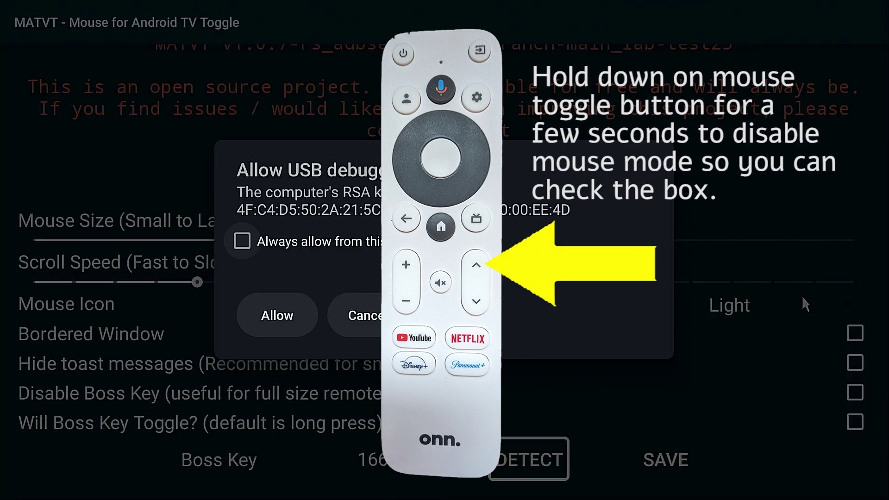
pyautogui.press('Return')
pyautogui.press('Down')
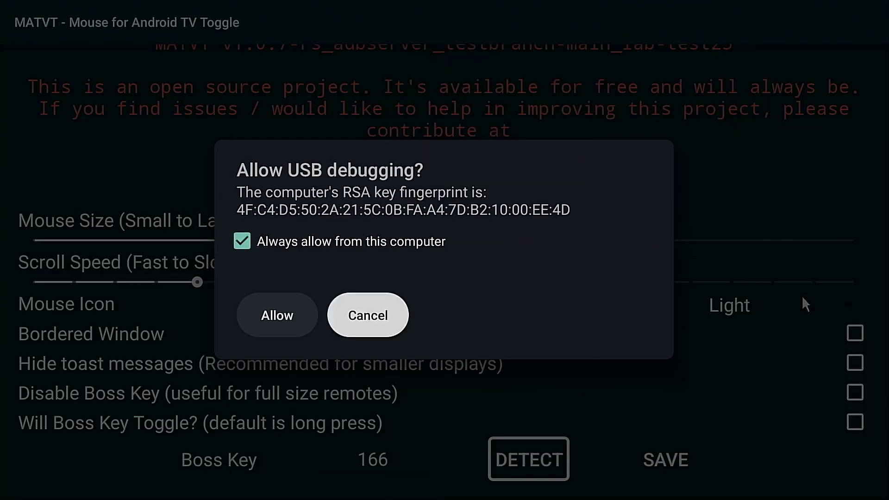
pyautogui.press('Left')
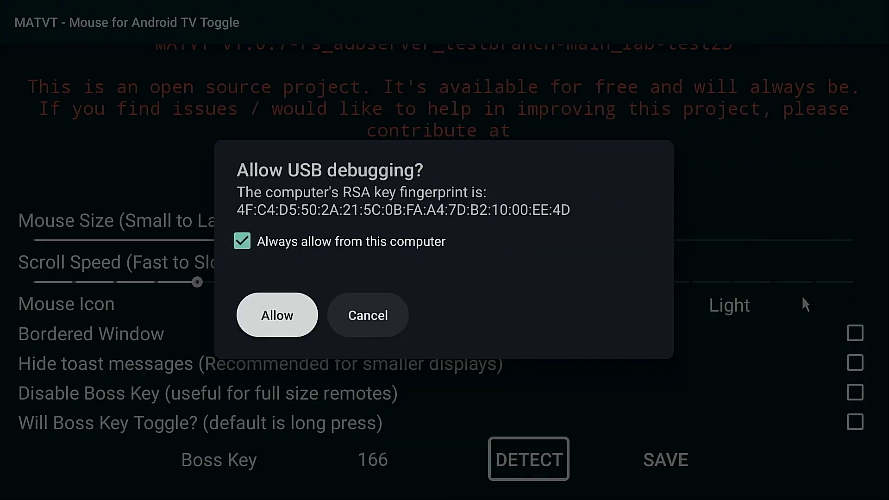
pyautogui.press('Return')
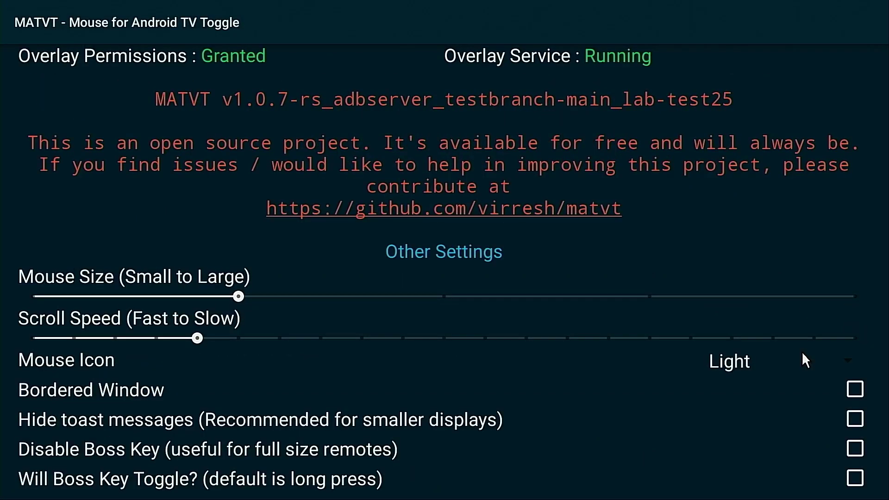
# Test the Boss Key by showing the mouse pointer, switching scroll mode on and off, and returning to D-Pad Mode
pyautogui.press('Menu')
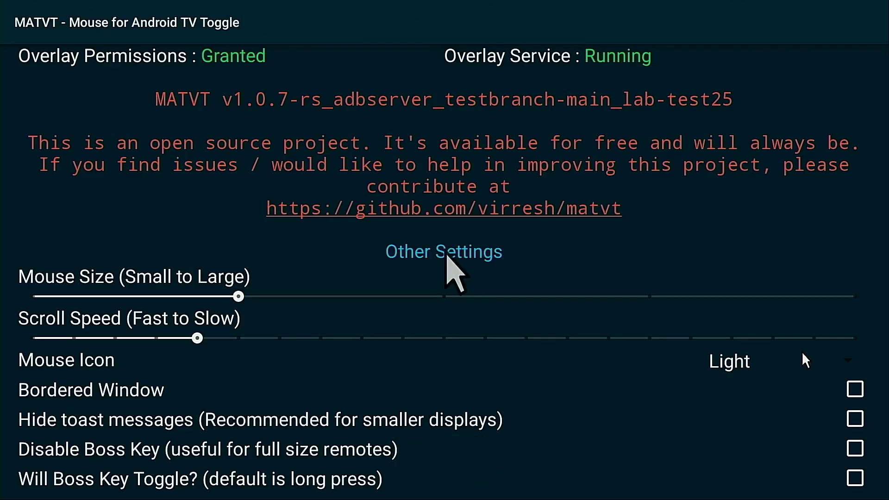
pyautogui.press('Menu')
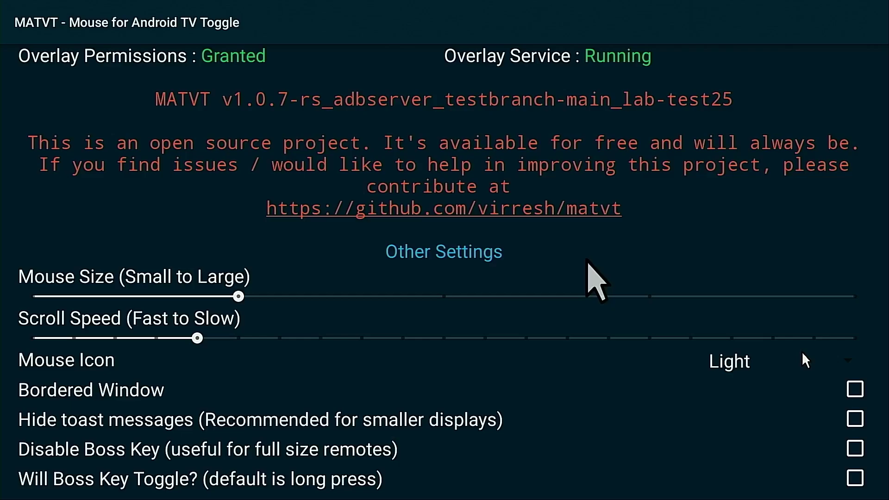
pyautogui.press('Menu')
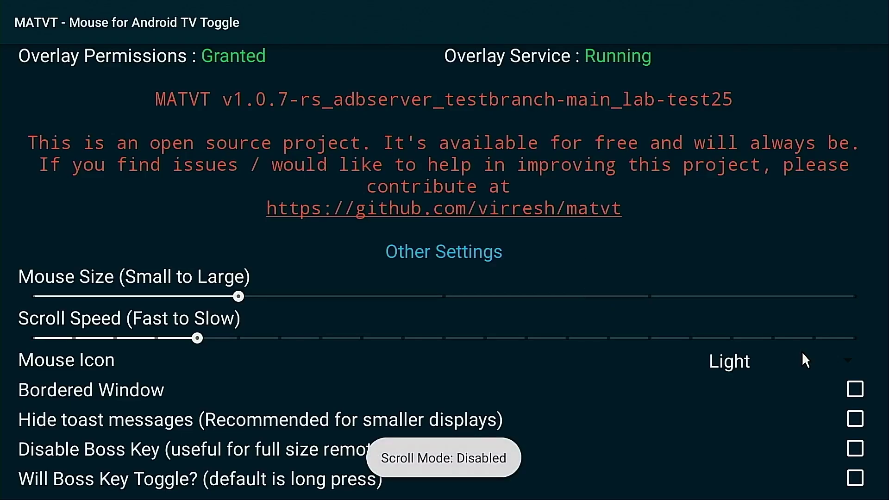
pyautogui.press('Menu')
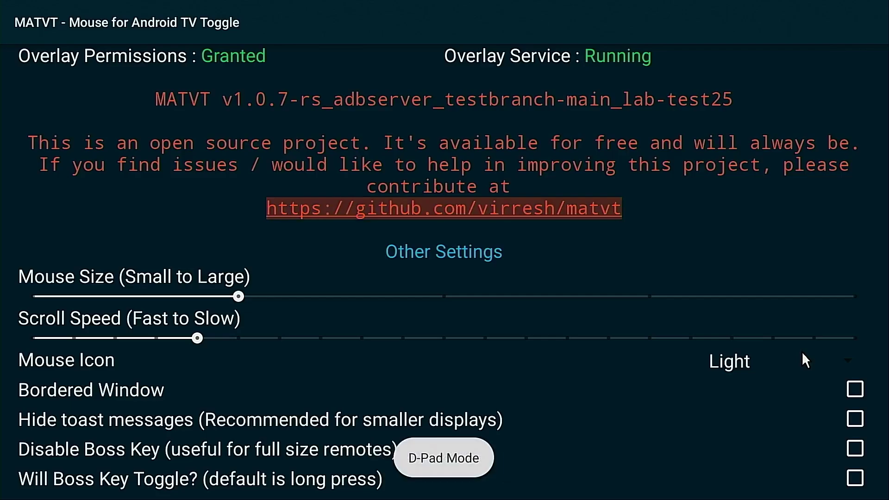
# Move up and down through the MATVT settings in D-Pad Mode to check normal remote navigation
pyautogui.press('Down')
pyautogui.press('Down')
pyautogui.press('Up')
pyautogui.press('Up')
pyautogui.press('Up')
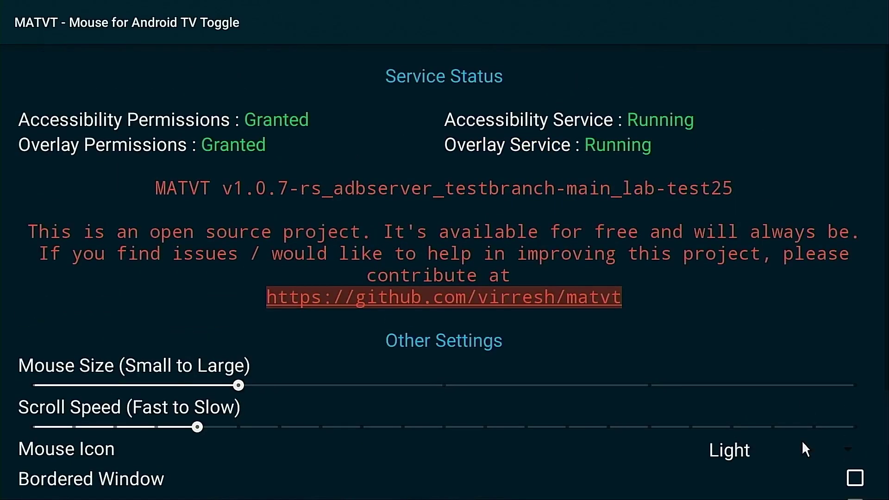
pyautogui.press('Down')
pyautogui.press('Down')
pyautogui.press('Down')
pyautogui.press('Down')
pyautogui.press('Down')
pyautogui.press('Down')
pyautogui.press('Down')
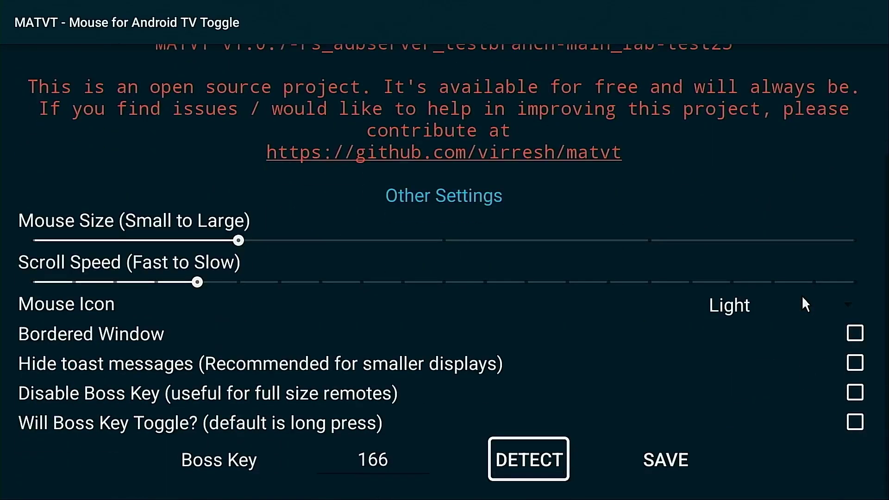
pyautogui.press('Up')
pyautogui.press('Up')
pyautogui.press('Up')
pyautogui.press('Up')
pyautogui.press('Up')
pyautogui.press('Up')
pyautogui.press('Up')
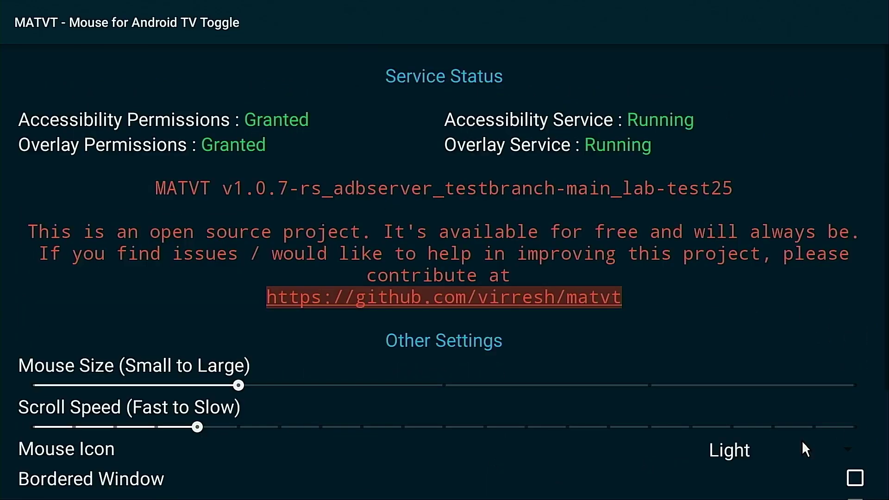
pyautogui.press('Down')
pyautogui.press('Down')
pyautogui.press('Down')
pyautogui.press('Down')
pyautogui.press('Down')
pyautogui.press('Down')
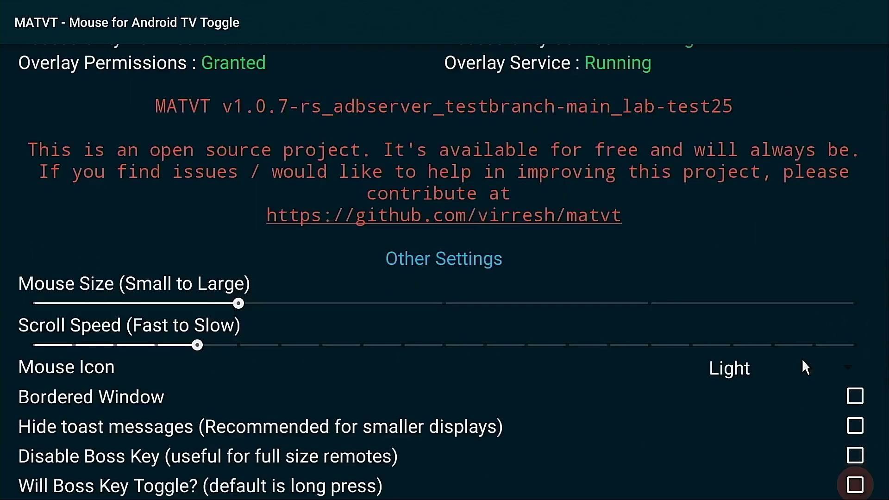
# Return to the Google TV home screen and look through the Your apps row as far as the MATVT mouse app
pyautogui.press('Home')
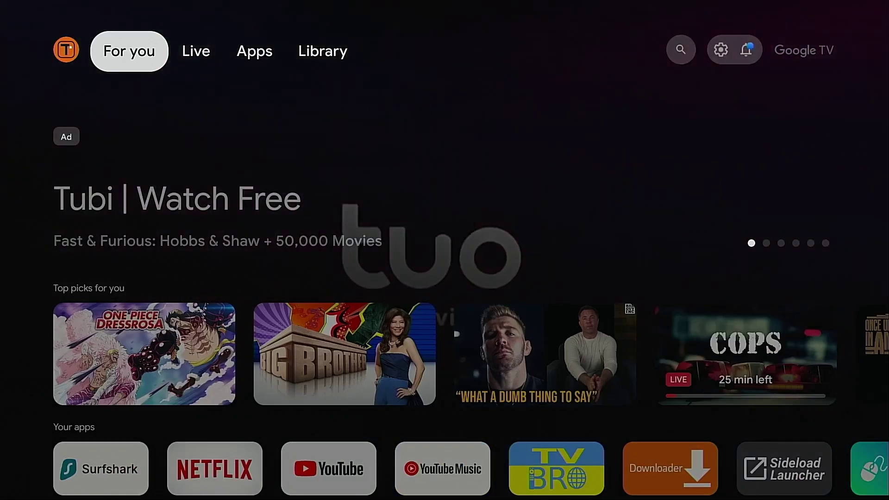
pyautogui.press('Down')
pyautogui.press('Down')
pyautogui.press('Down')
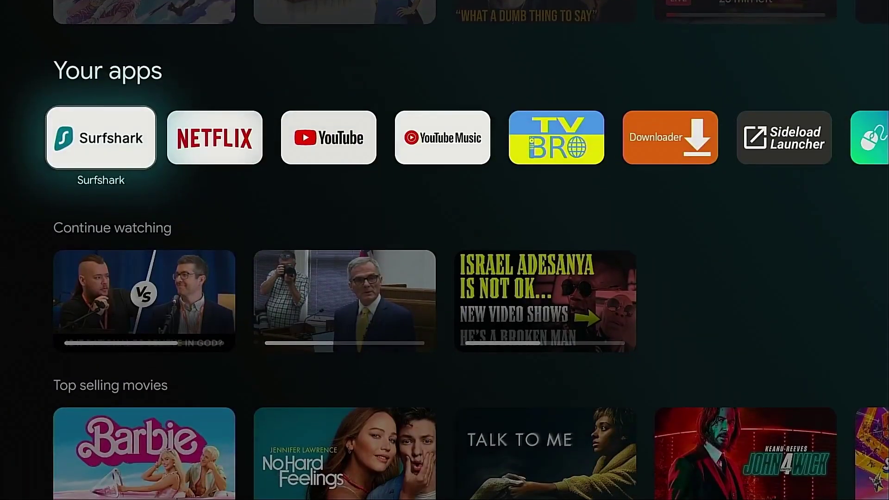
pyautogui.press('Right')
pyautogui.press('Right')
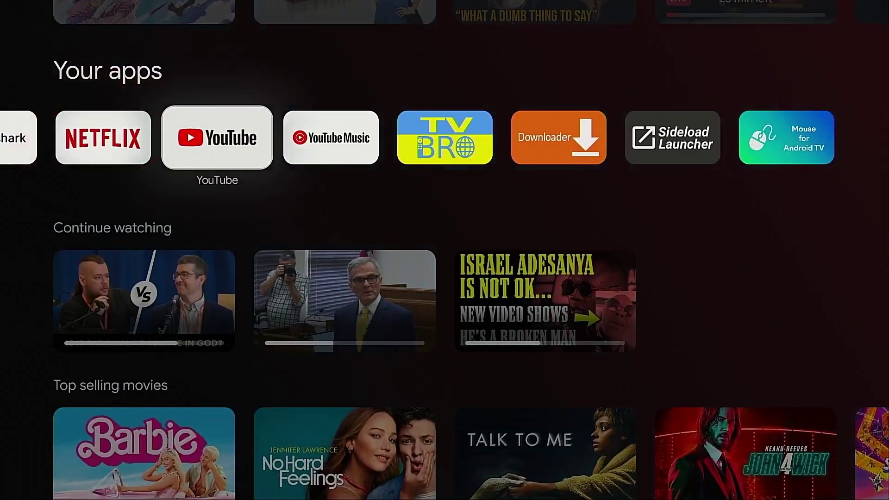
pyautogui.press('Right')
pyautogui.press('Right')
pyautogui.press('Right')
pyautogui.press('Right')
pyautogui.press('Right')
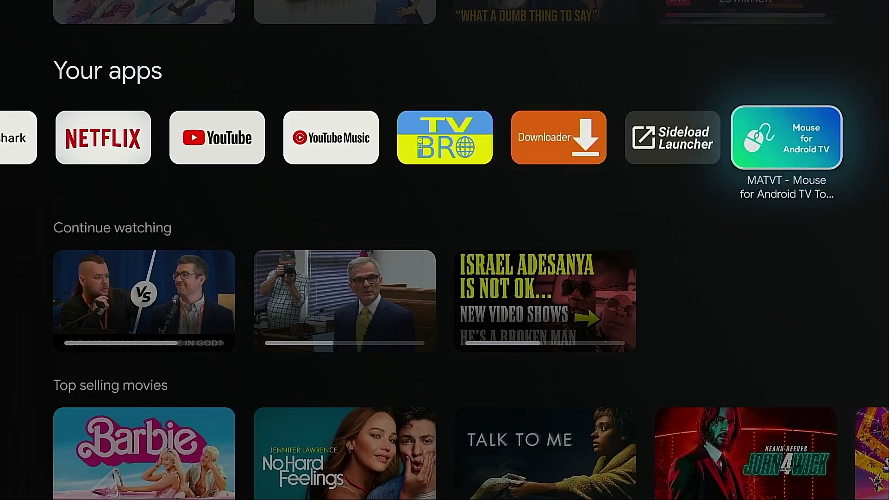
pyautogui.press('Left')
pyautogui.press('Left')
pyautogui.press('Left')
pyautogui.press('Left')
pyautogui.press('Left')
pyautogui.press('Left')
pyautogui.press('Left')
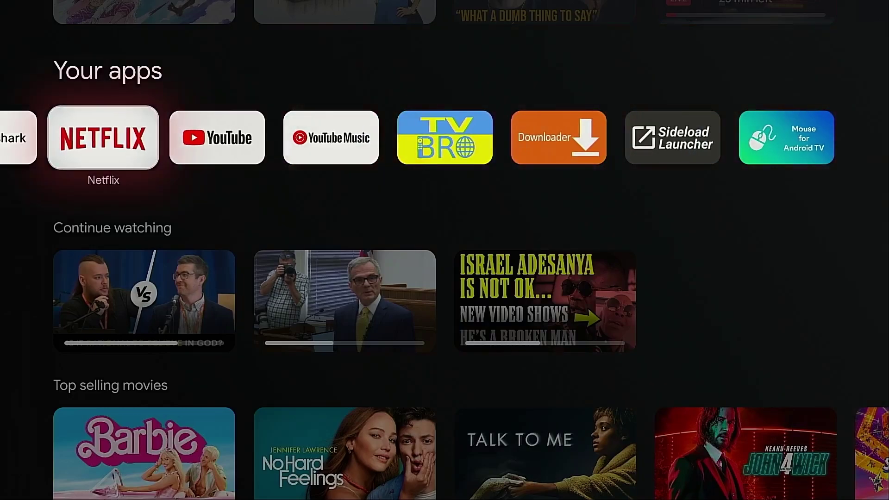
# Open Sideload Launcher from the Your apps row
pyautogui.press('Right')
pyautogui.press('Right')
pyautogui.press('Right')
pyautogui.press('Right')
pyautogui.press('Right')
pyautogui.press('Right')
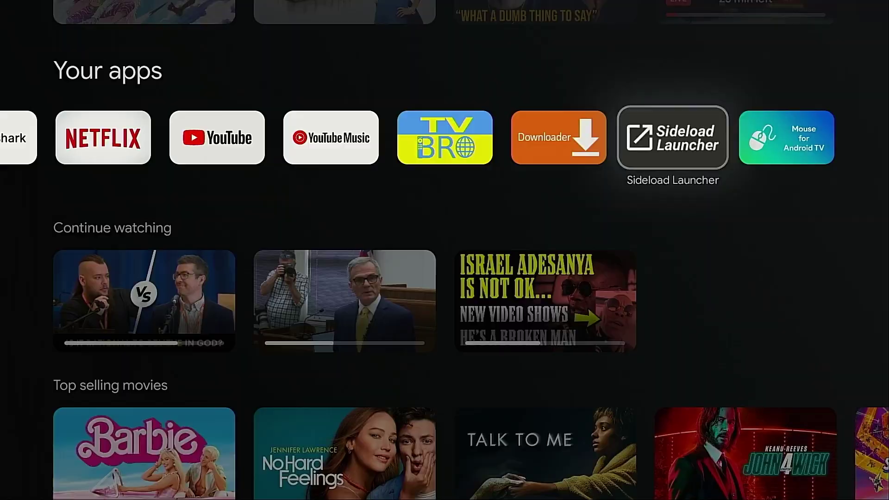
pyautogui.press('Return')
pyautogui.press('Return')
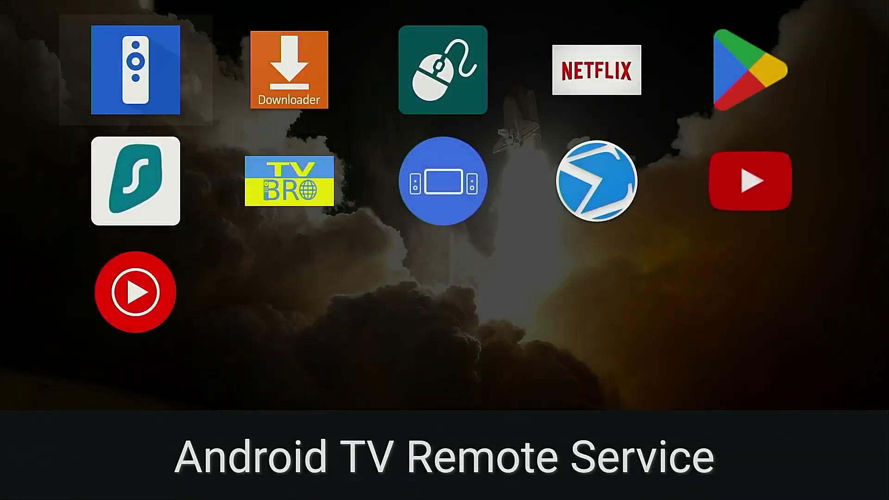
# Launch VirusTotal Mobile from the Sideload Launcher app grid
pyautogui.press('Down')
pyautogui.press('Right')
pyautogui.press('Right')
pyautogui.press('Right')
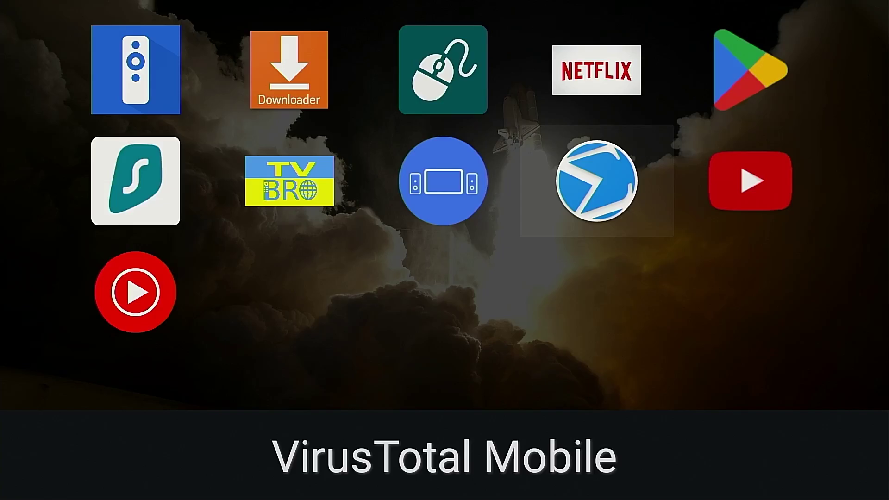
pyautogui.press('Return')
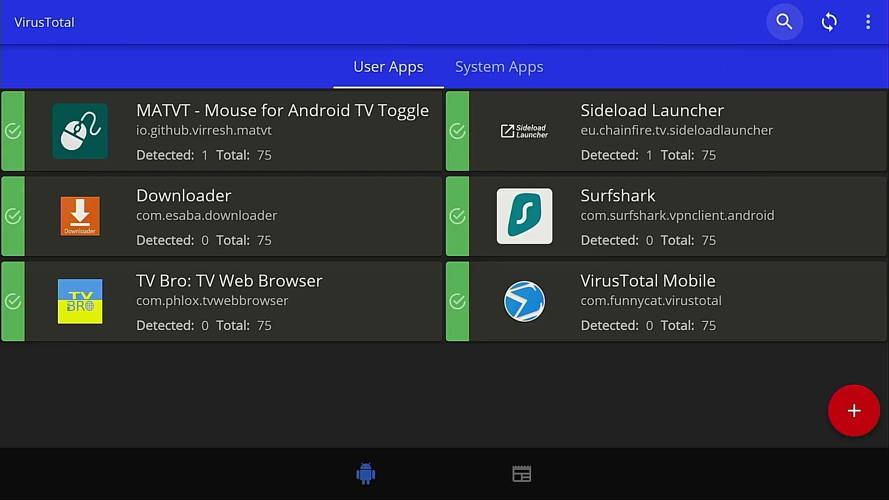
# Use the on-screen mouse pointer to view VirusTotal's System Apps list and open the app's Settings
pyautogui.press('Menu')
pyautogui.click(481, 75)
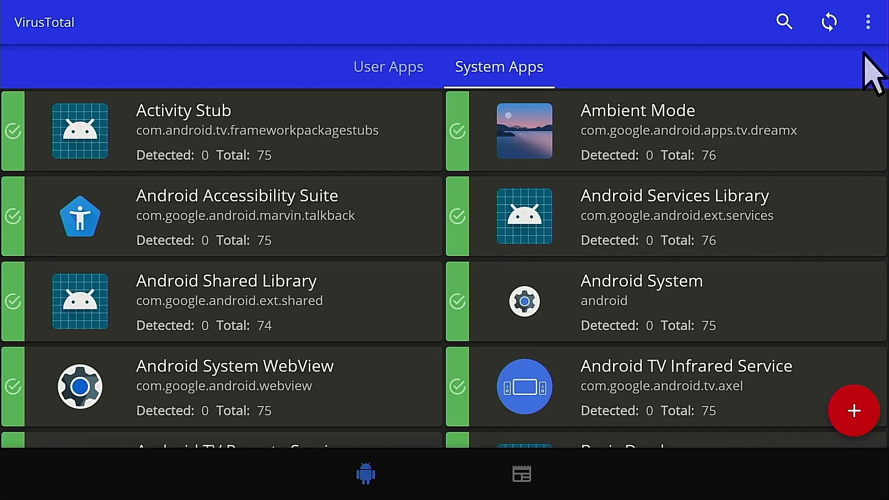
pyautogui.click(868, 22)
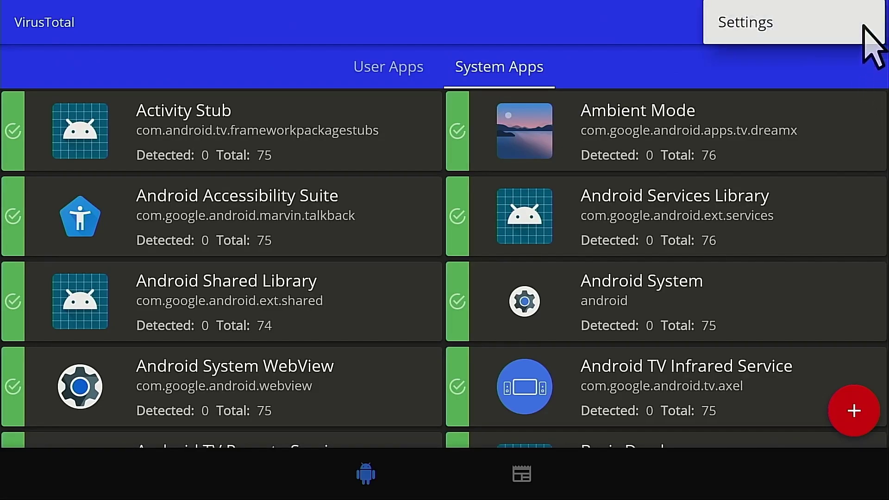
pyautogui.click(850, 29)
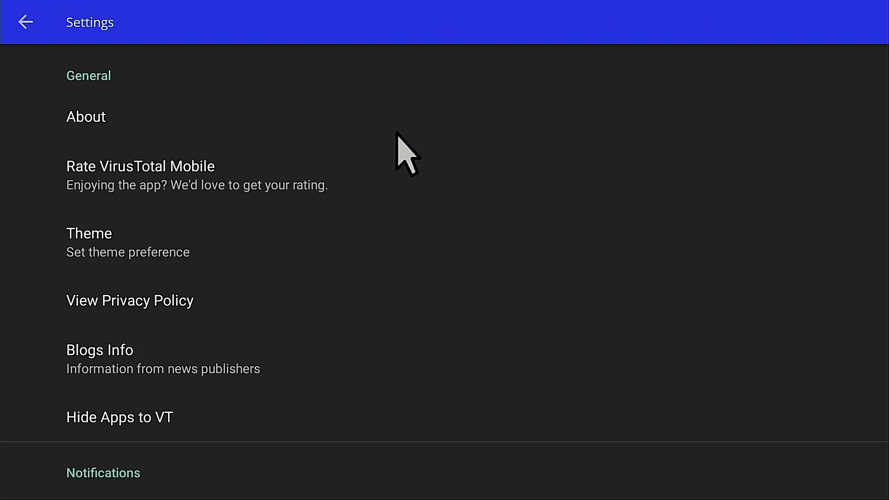
# Switch Mouse Toggle to scroll mode and scroll through the VirusTotal settings to Translations and back up to General
pyautogui.press('Menu')
pyautogui.scroll(-4, 397, 135)
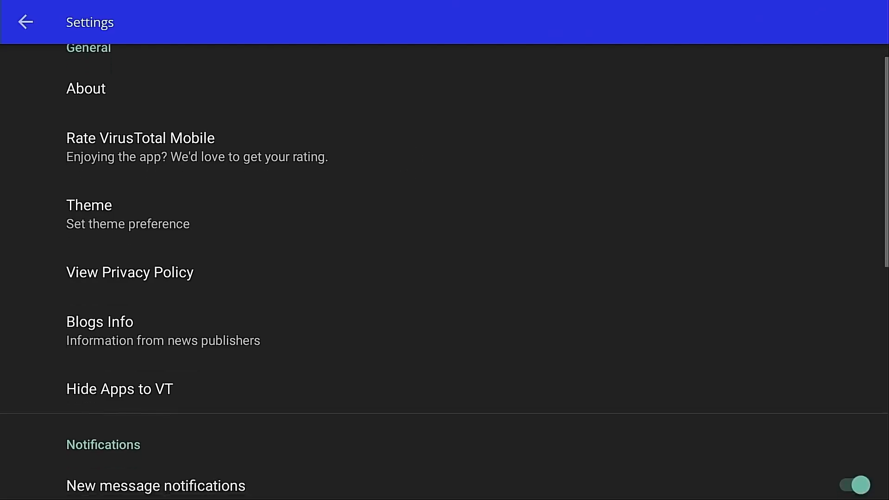
pyautogui.scroll(-4, 397, 133)
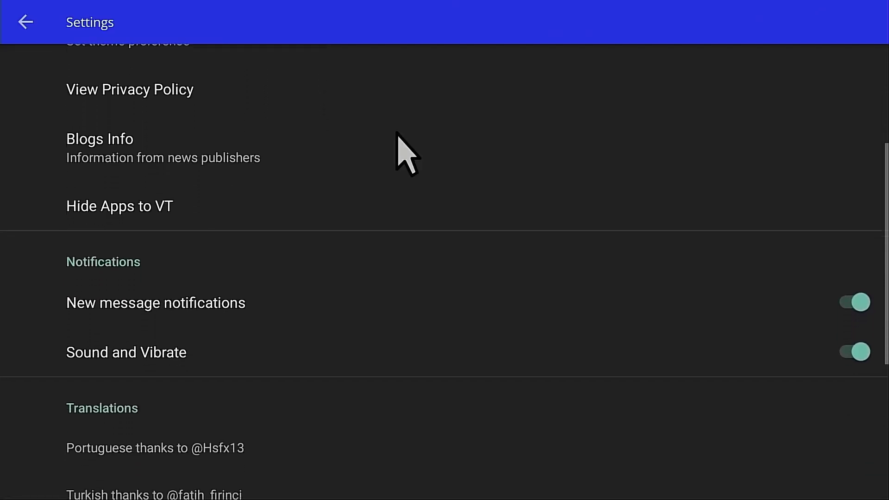
pyautogui.scroll(-3, 397, 133)
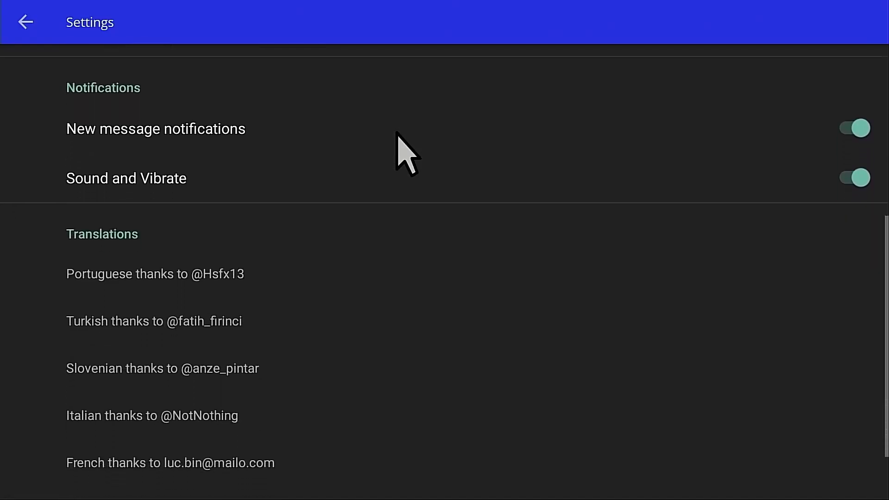
pyautogui.scroll(4, 397, 133)
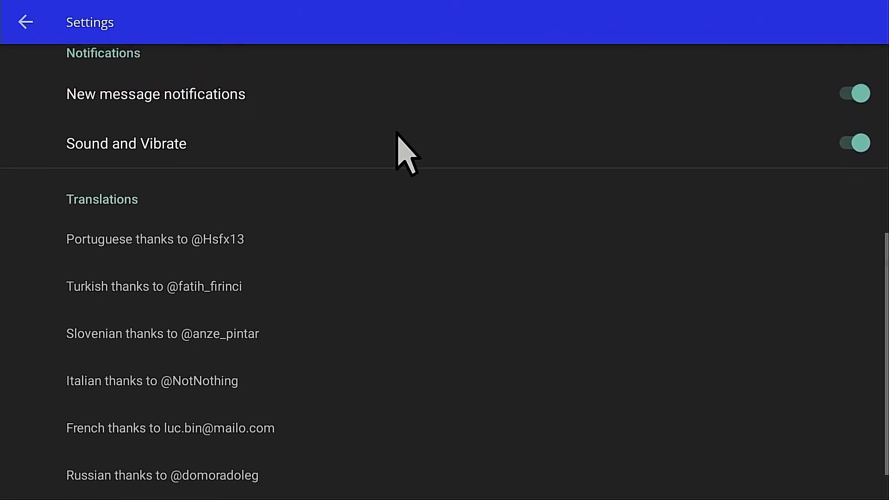
pyautogui.scroll(4, 397, 133)
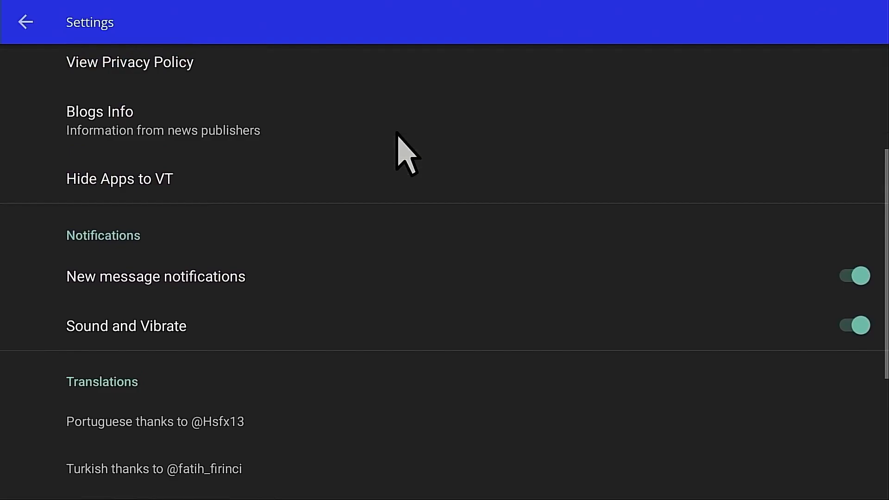
pyautogui.scroll(3, 397, 133)
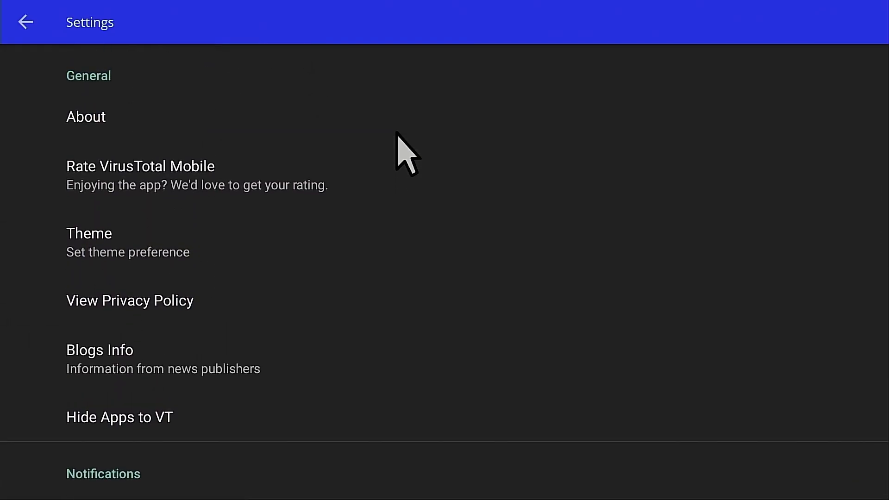
# Turn off the on-screen mouse pointer by returning Mouse Toggle to D-Pad Mode within VirusTotal's Settings
pyautogui.press('Return')
pyautogui.press('Return')
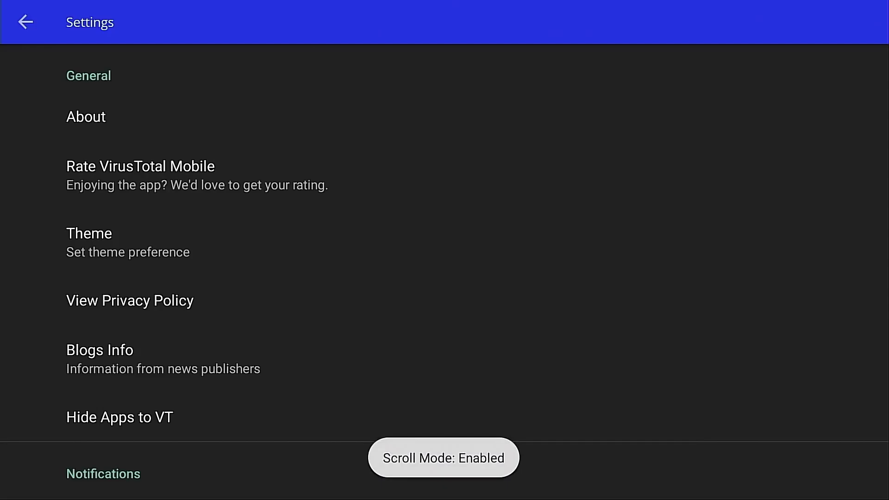
pyautogui.press('Return')
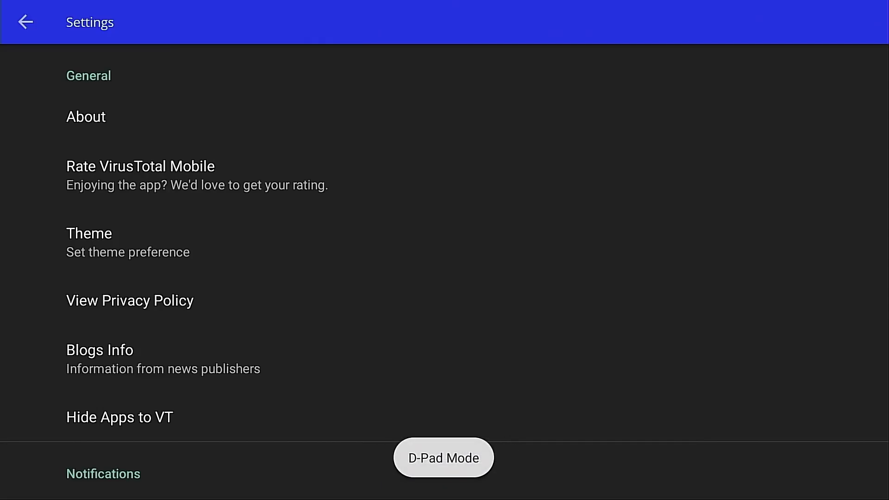
# Move down and back up through the VirusTotal settings list to check remote navigation in D-Pad Mode
pyautogui.press('Down')
pyautogui.press('Down')
pyautogui.press('Down')
pyautogui.press('Down')
pyautogui.press('Down')
pyautogui.press('Down')
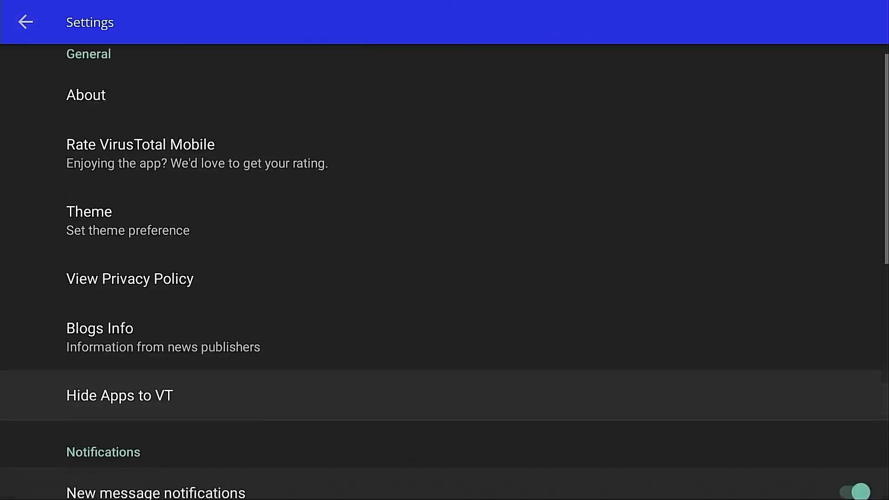
pyautogui.press('Down')
pyautogui.press('Down')
pyautogui.press('Up')
pyautogui.press('Up')
pyautogui.press('Up')
pyautogui.press('Up')
pyautogui.press('Up')
pyautogui.press('Up')
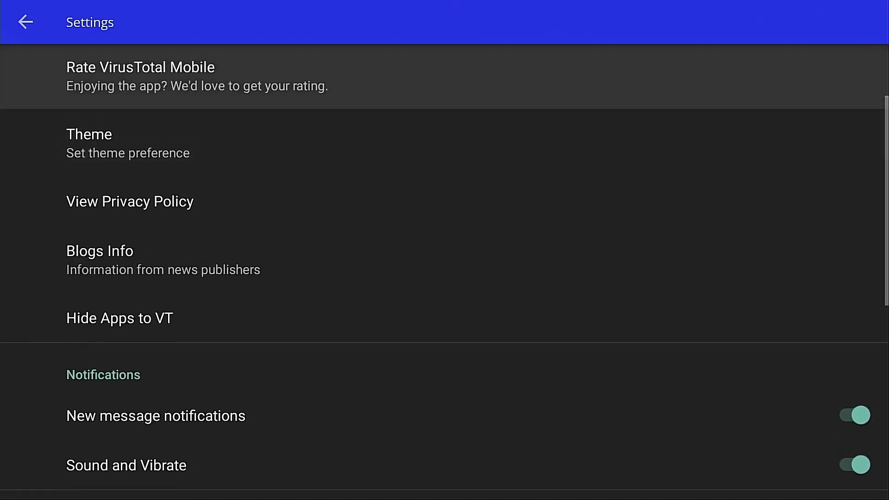
pyautogui.press('Up')
pyautogui.press('Up')
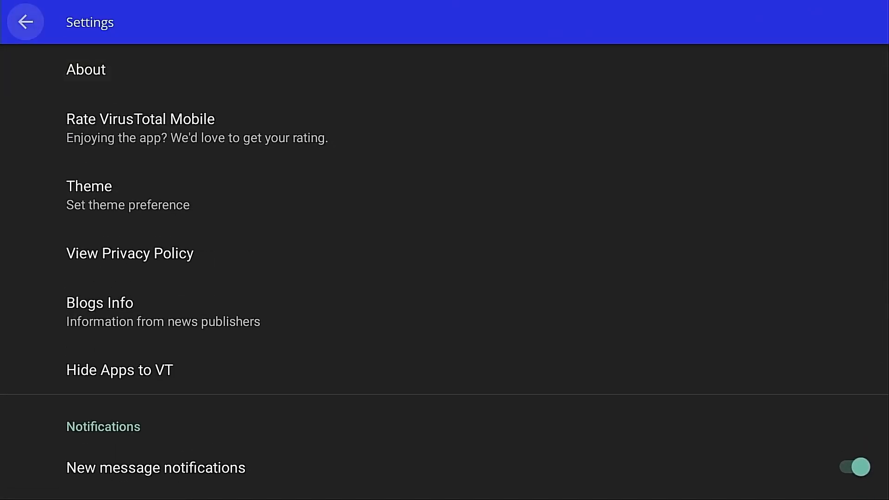